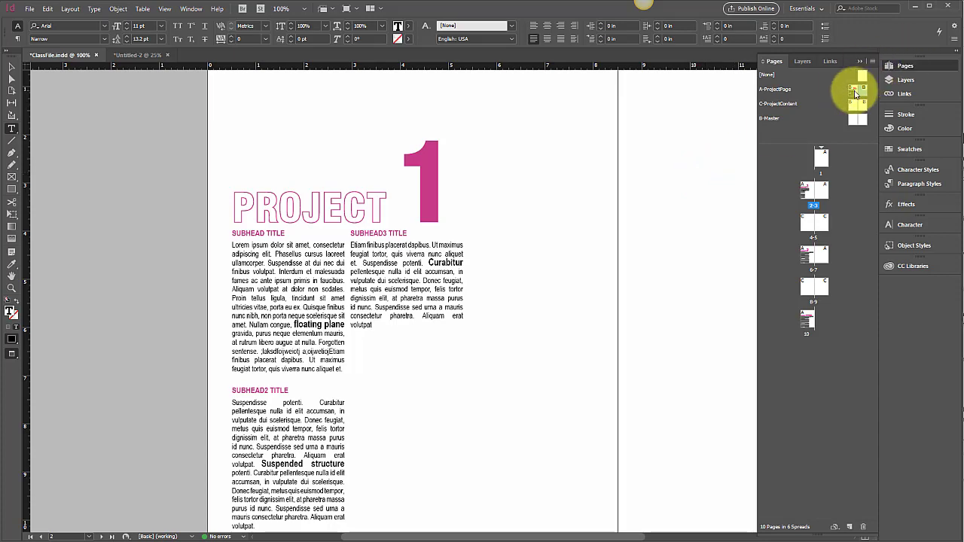
On the A-ProjectPage master, extend the title text frame upward to a height of about 1.42 in
double_click(857, 92)
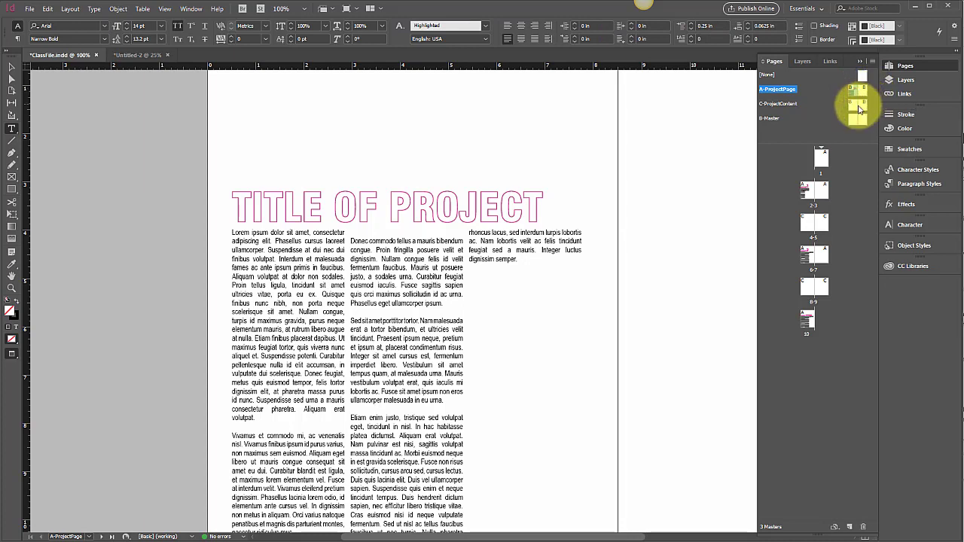
double_click(856, 109)
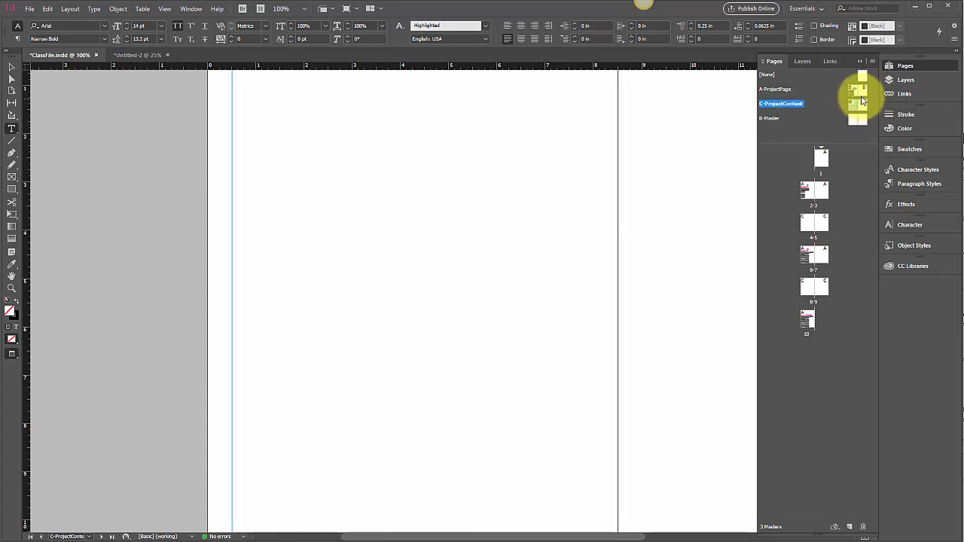
double_click(855, 96)
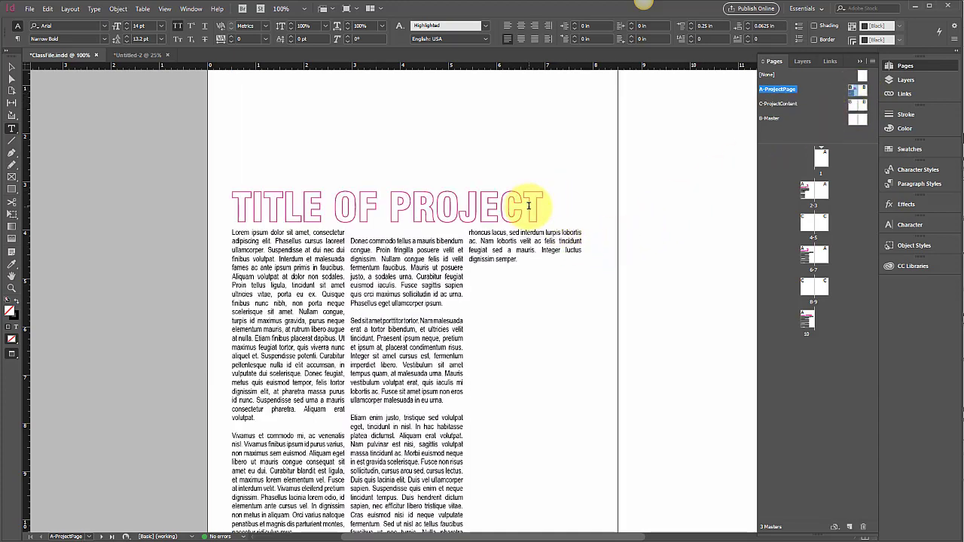
click(11, 66)
click(440, 198)
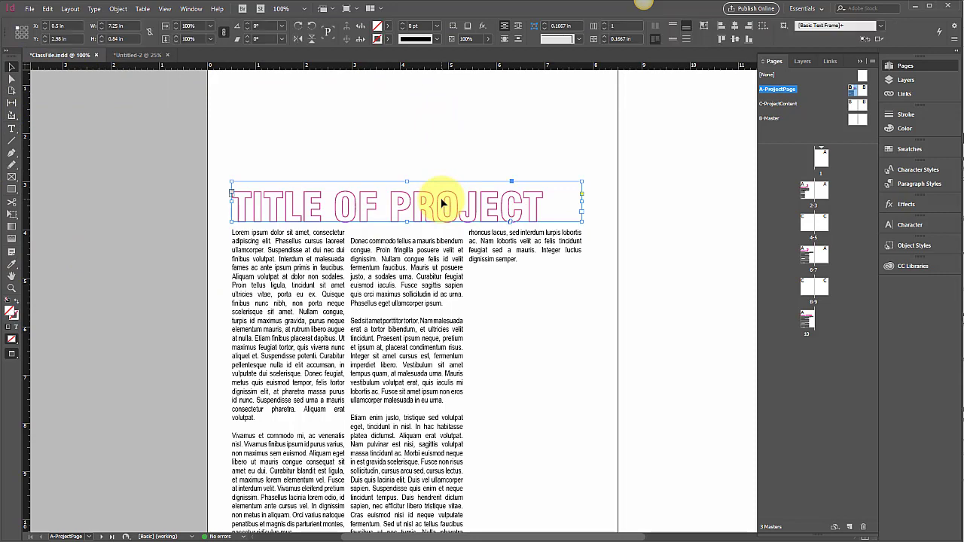
drag(408, 183, 425, 152)
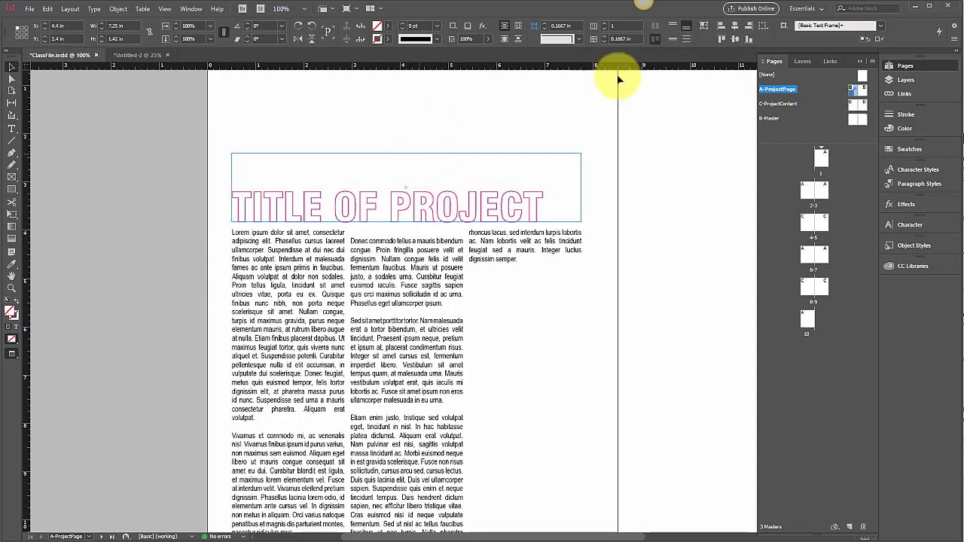
Copy the "PROJECT 1" title frame from page 2 and paste it in place on the C-ProjectContent master's left page
double_click(809, 194)
click(403, 216)
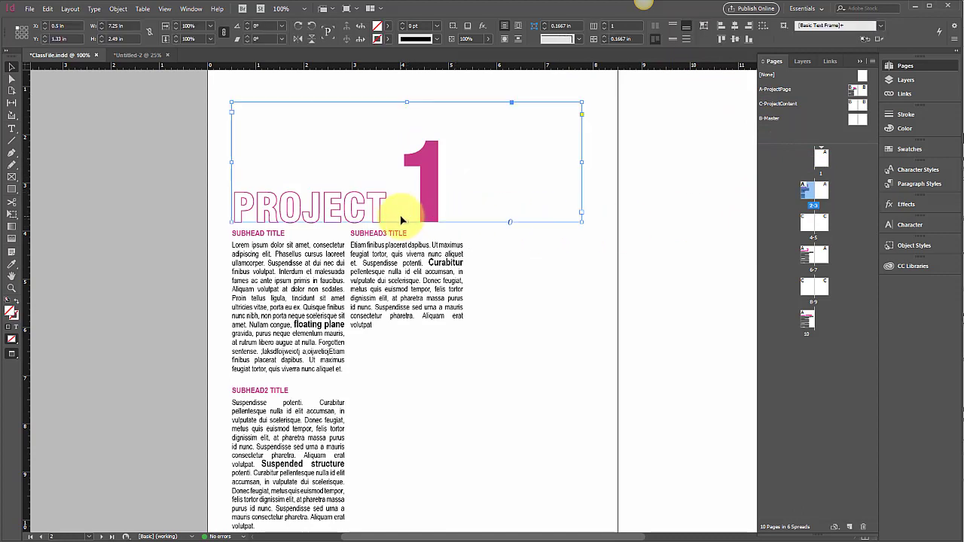
double_click(855, 106)
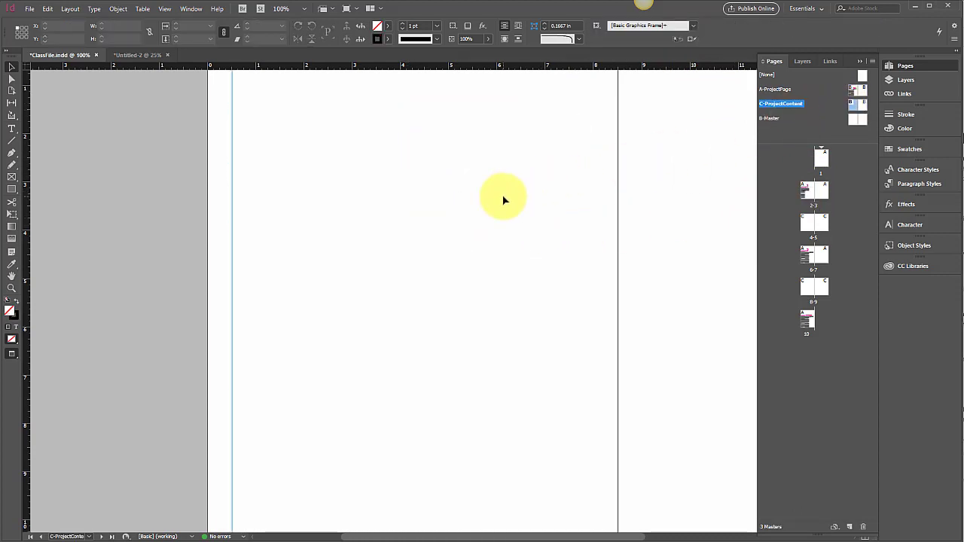
key(ctrl+alt+shift+v)
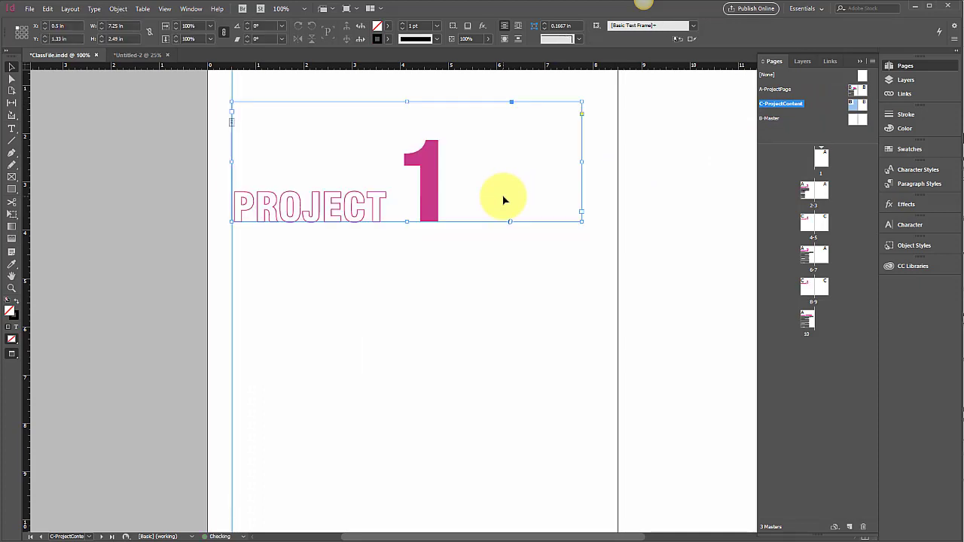
click(379, 324)
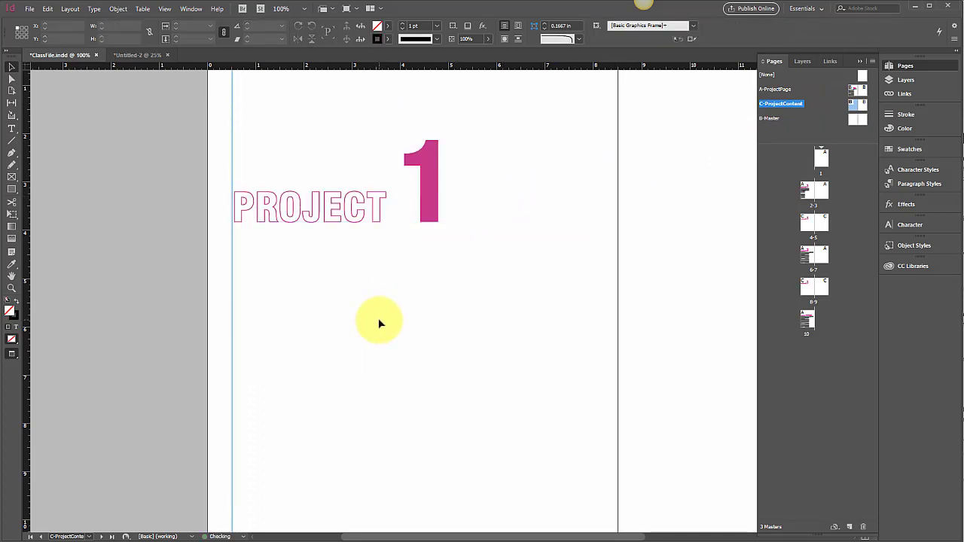
key(ctrl+minus)
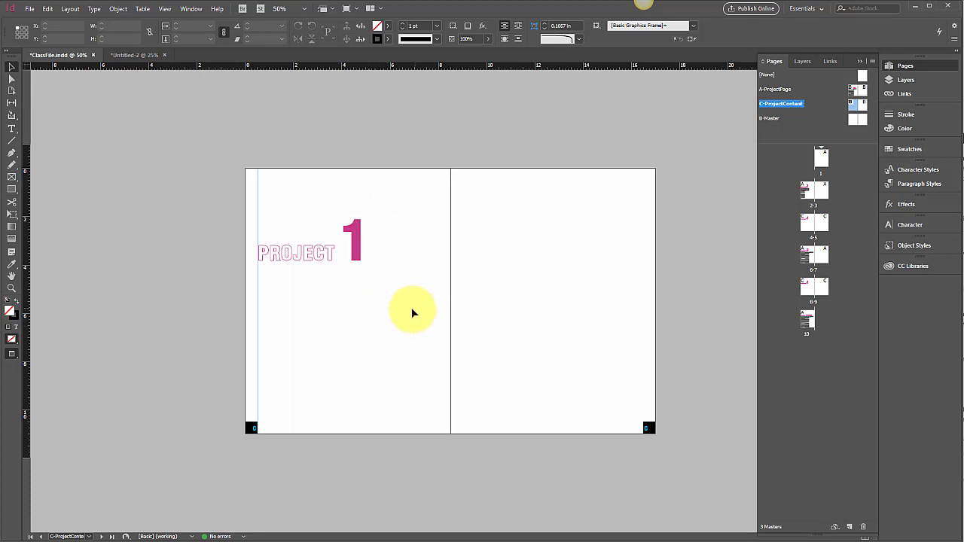
click(12, 188)
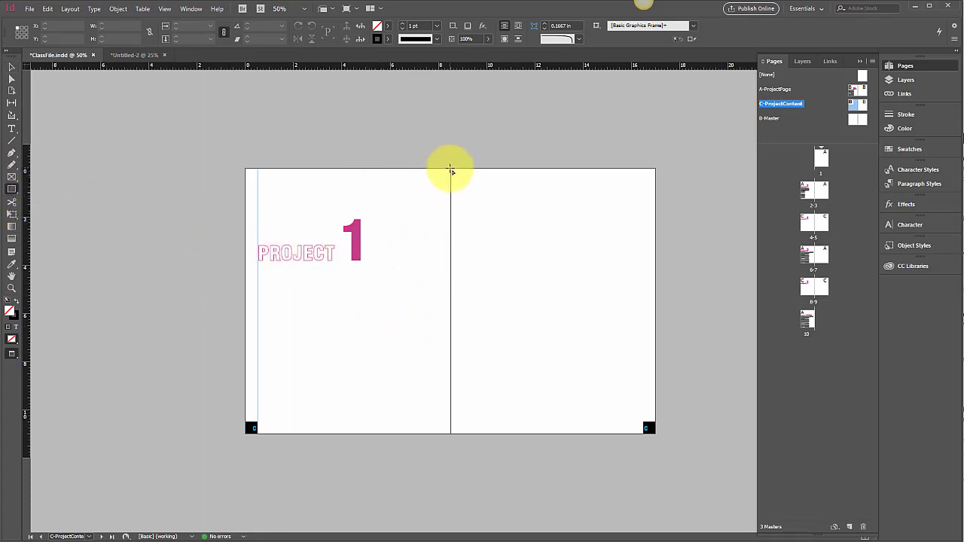
drag(451, 172, 654, 437)
drag(451, 169, 226, 146)
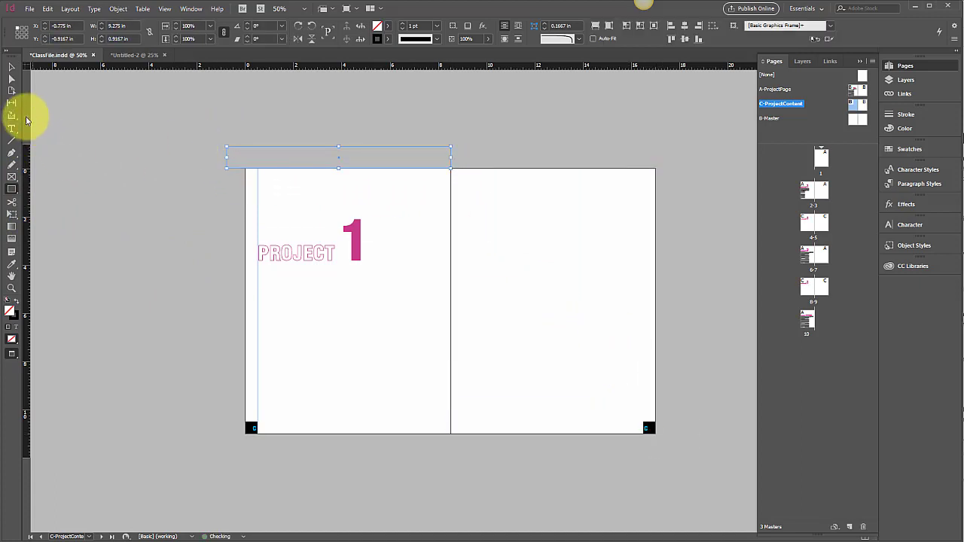
click(19, 66)
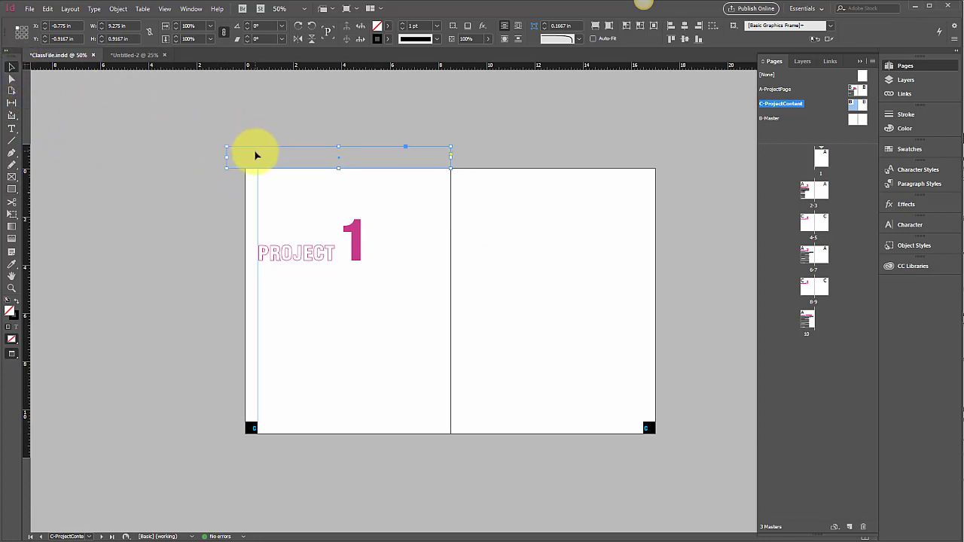
key(Delete)
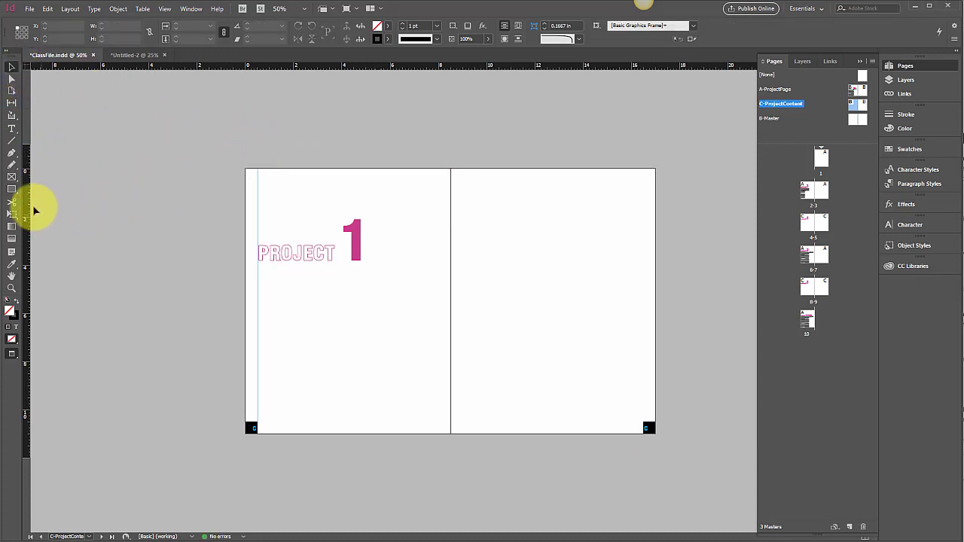
Draw an empty rectangular graphics frame, 8.5 by 11 in, covering the entire right page of the C-ProjectContent master
click(15, 181)
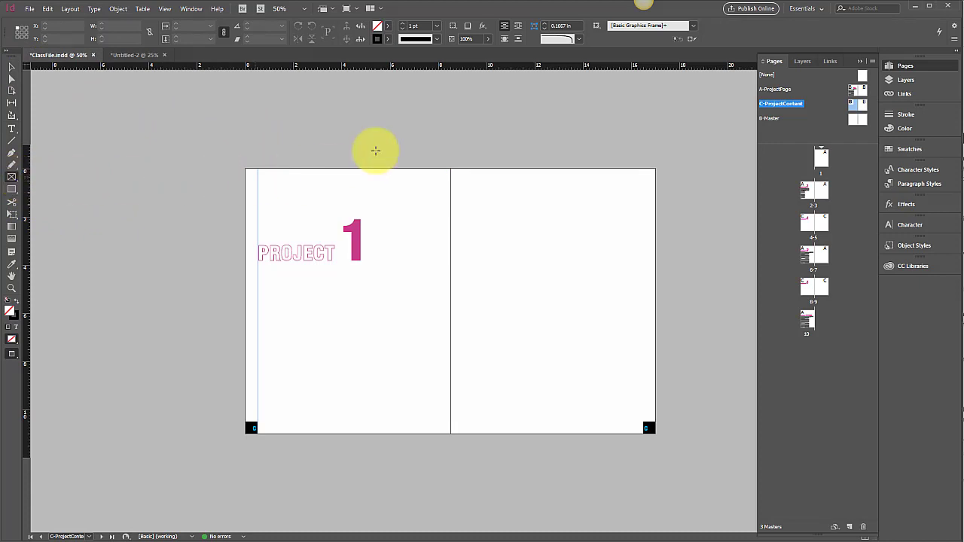
drag(451, 169, 657, 435)
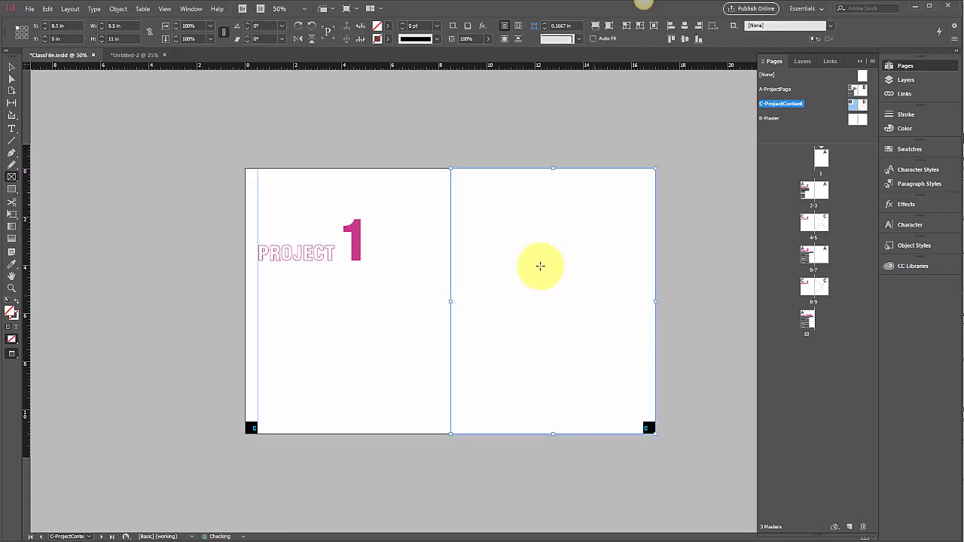
click(11, 67)
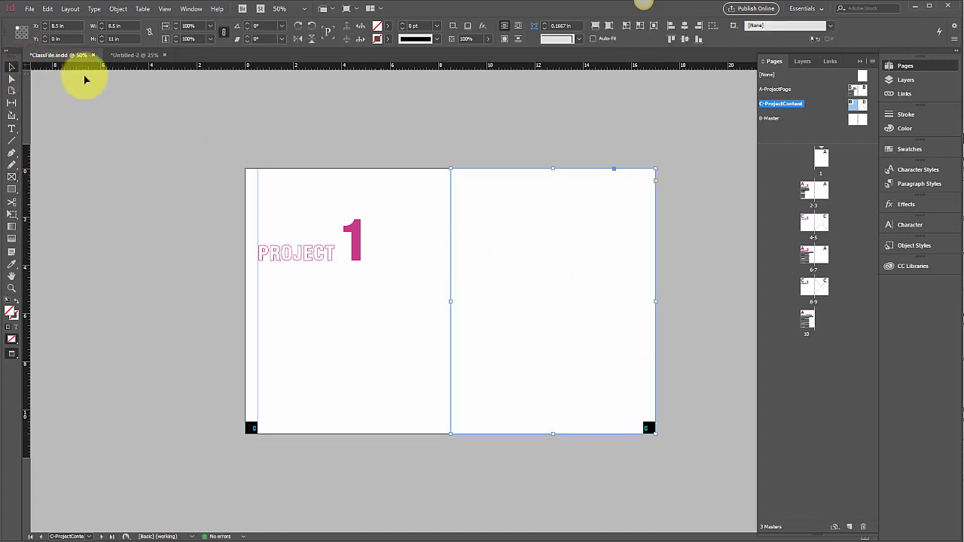
click(287, 147)
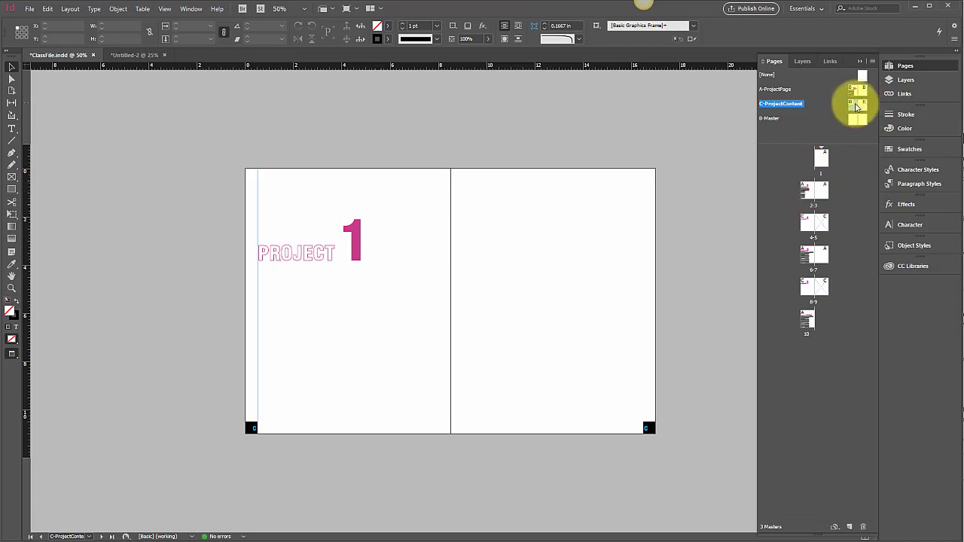
Rename the C-ProjectContent master to ProjectDiv
right_click(789, 106)
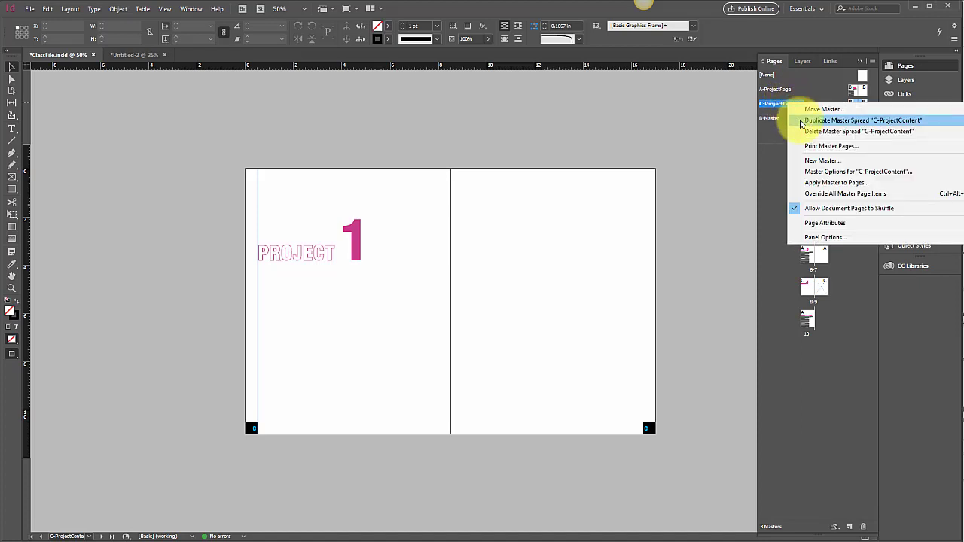
click(810, 171)
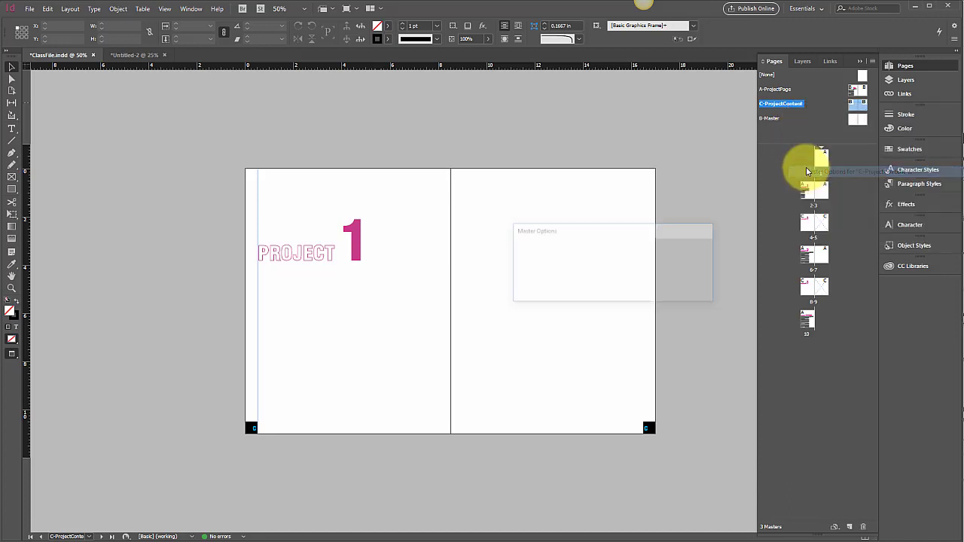
drag(624, 263, 599, 266)
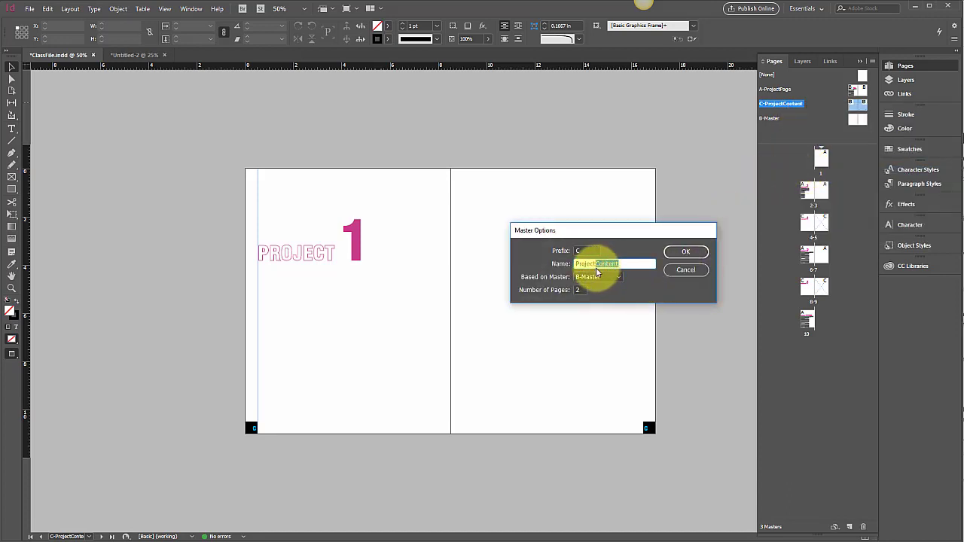
text(Div)
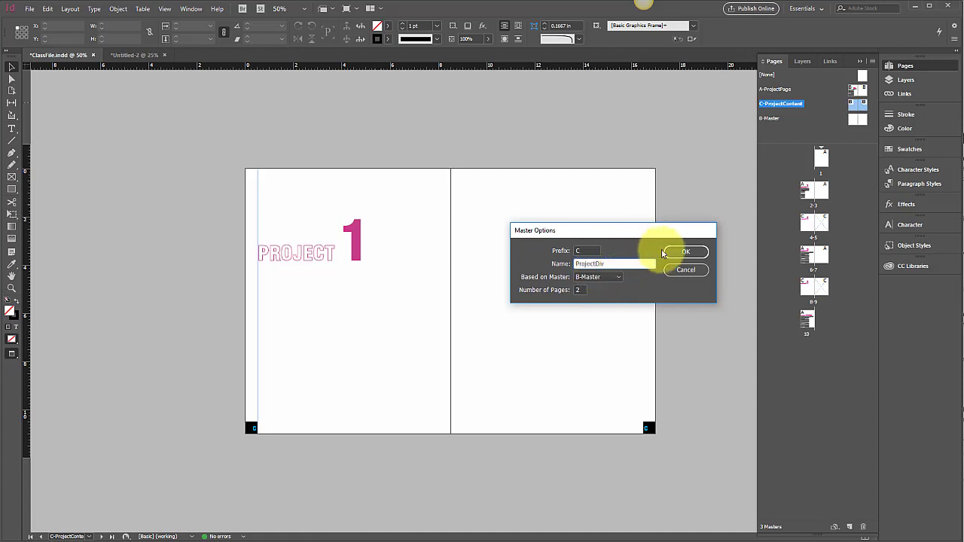
click(682, 253)
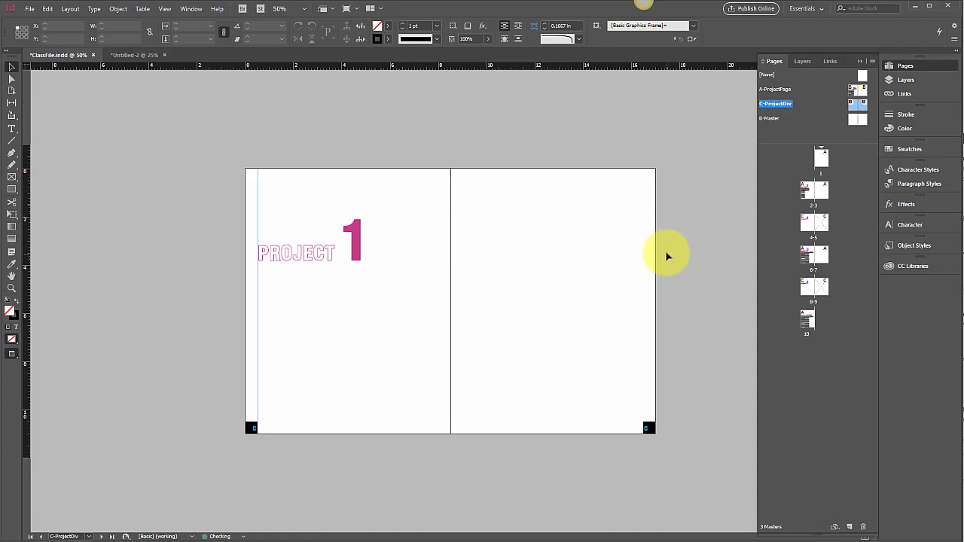
Set the C-ProjectDiv master to be based on no other master ([None])
click(645, 421)
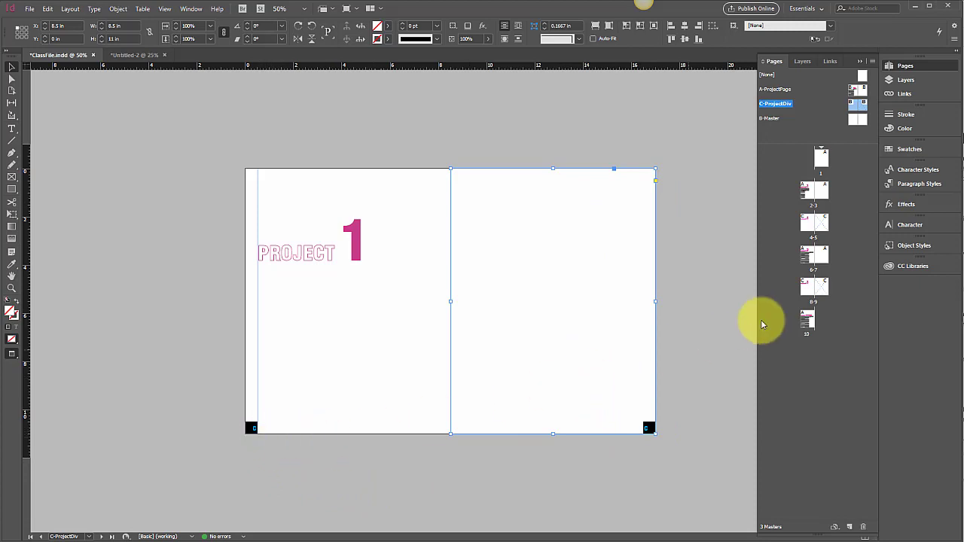
double_click(857, 109)
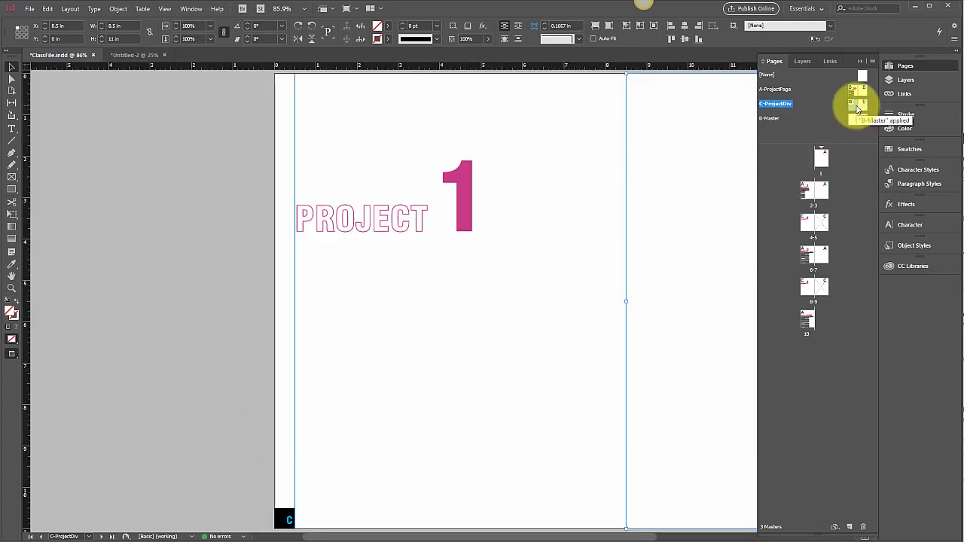
double_click(862, 105)
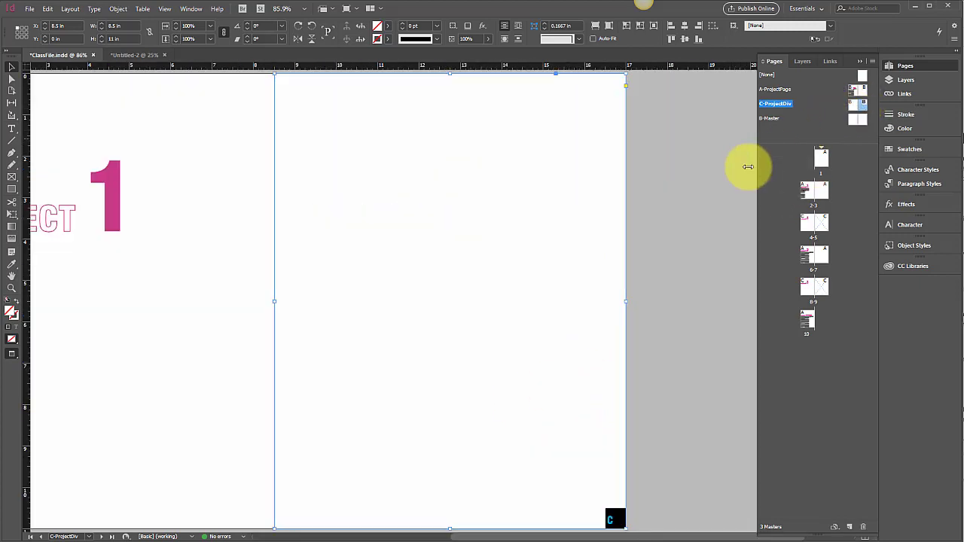
click(709, 188)
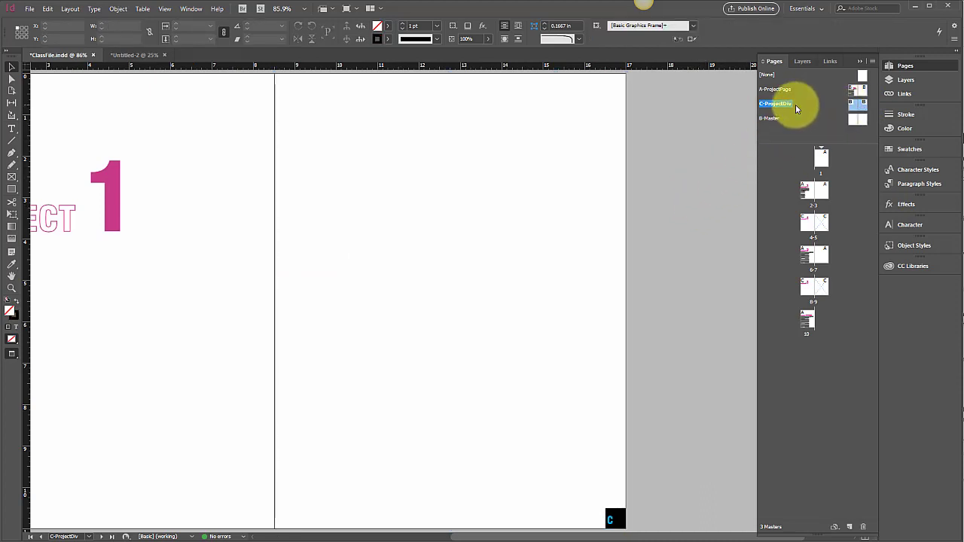
click(871, 61)
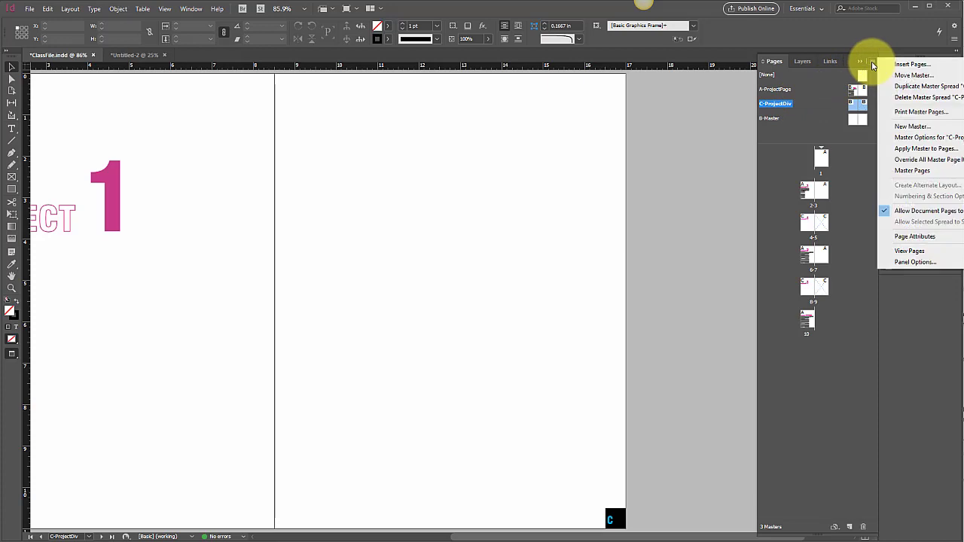
click(909, 139)
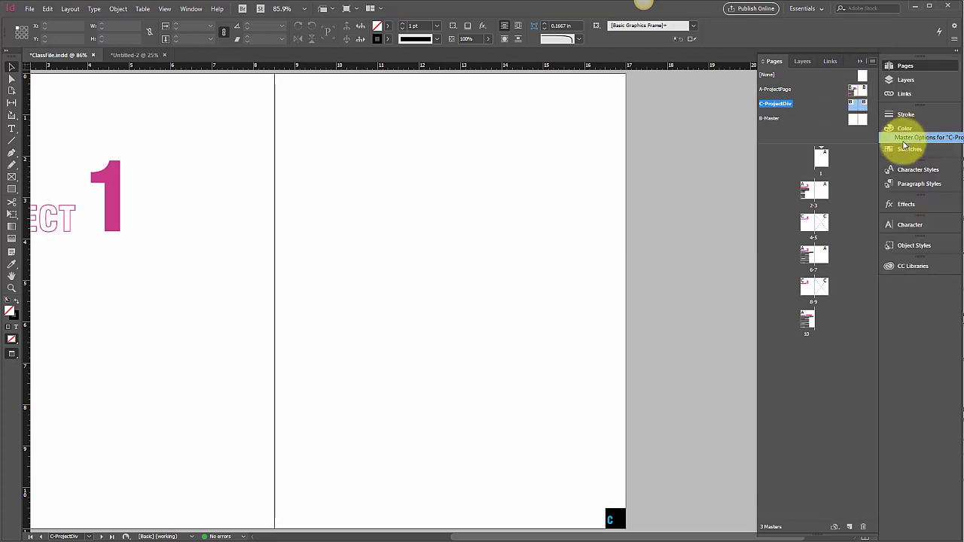
click(619, 277)
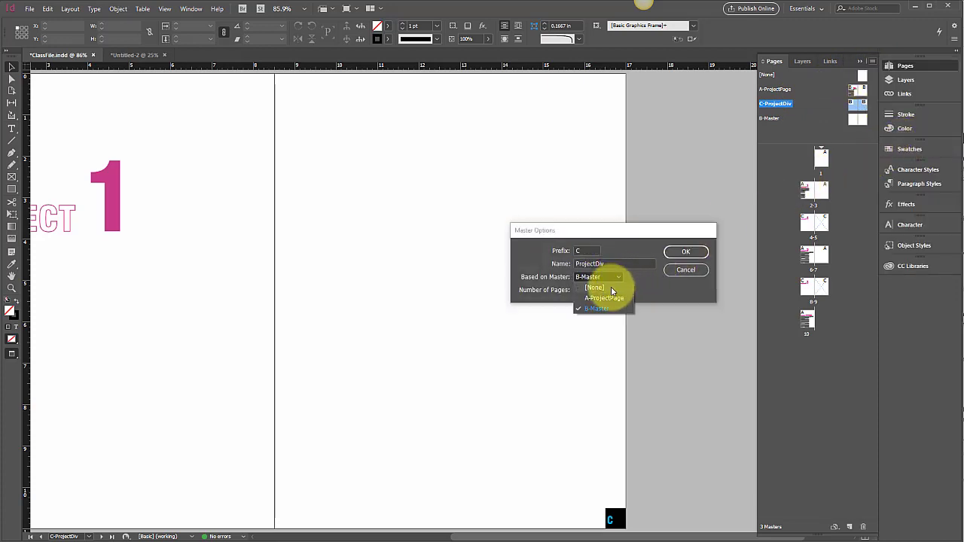
click(611, 288)
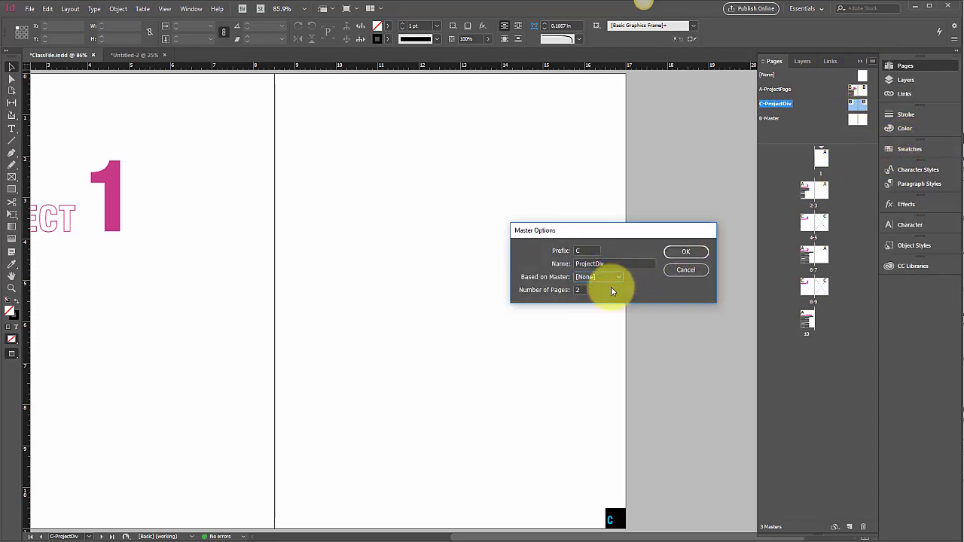
click(684, 253)
scroll(644, 273, right, 1)
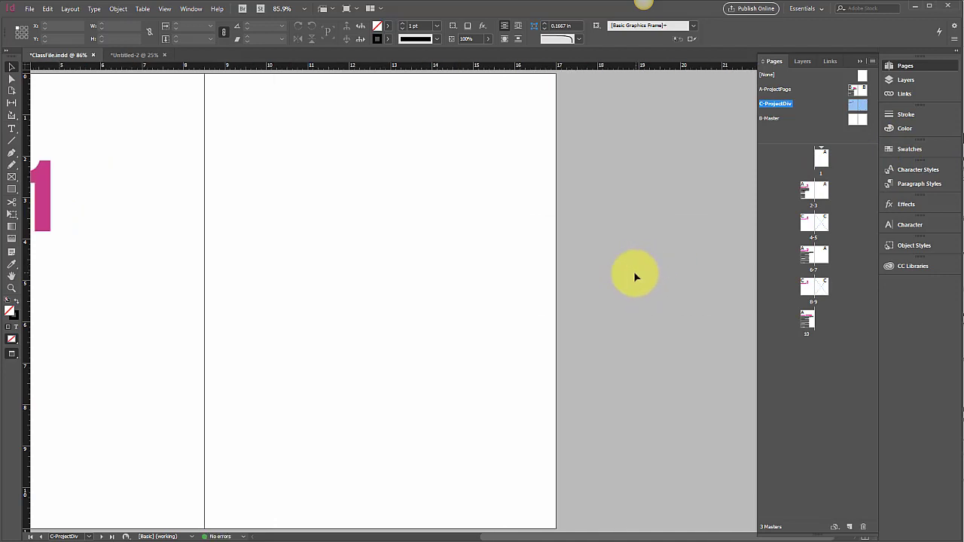
scroll(635, 275, left, 5)
scroll(633, 280, down, 1)
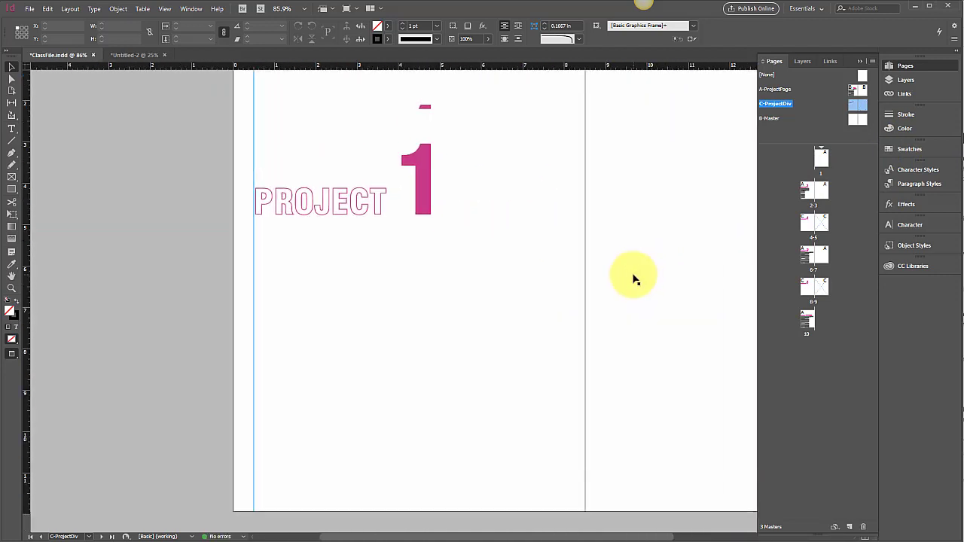
scroll(633, 279, up, 2)
scroll(633, 280, right, 3)
click(636, 277)
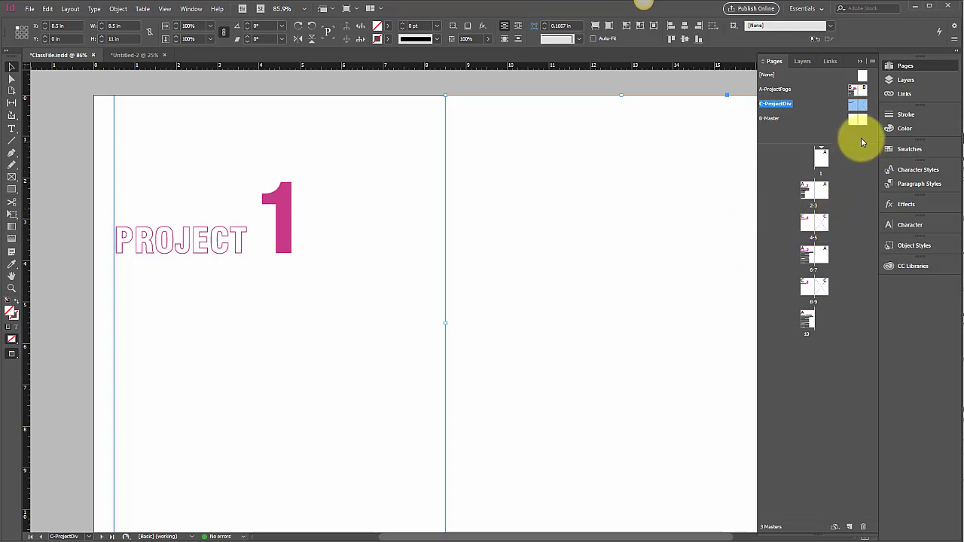
click(815, 223)
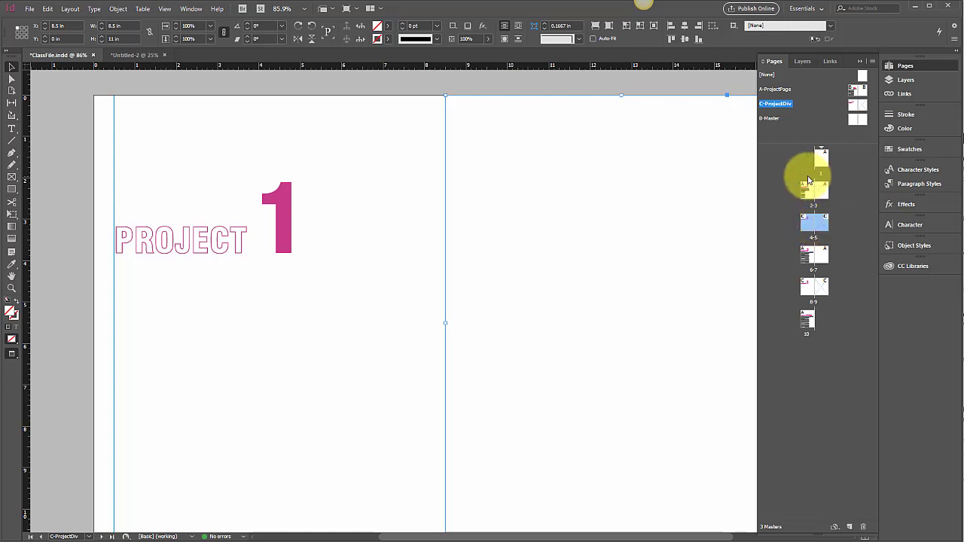
key(ctrl+v)
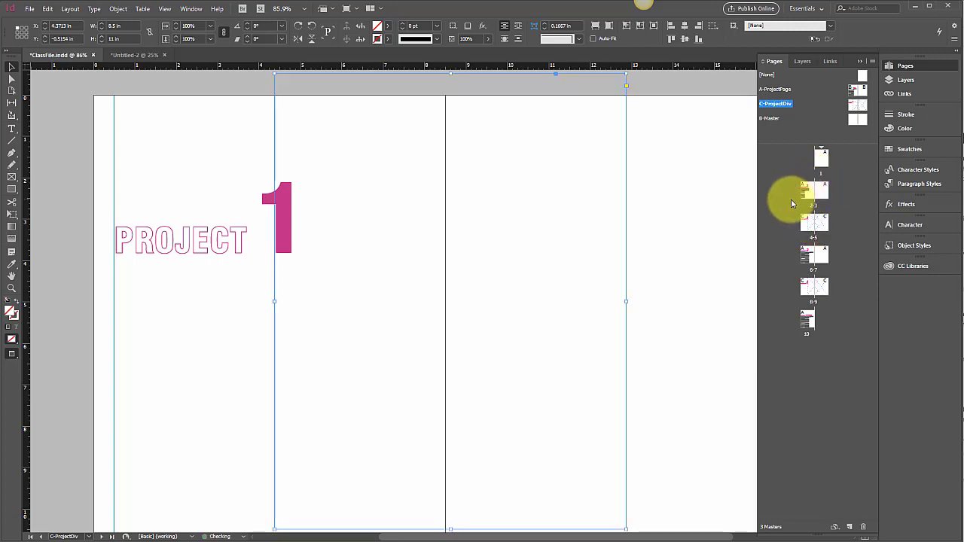
key(ctrl+z)
key(ctrl+shift+alt+v)
Move the ProjectDiv spread at pages 4-5 ahead of the spread at pages 2-3
click(816, 224)
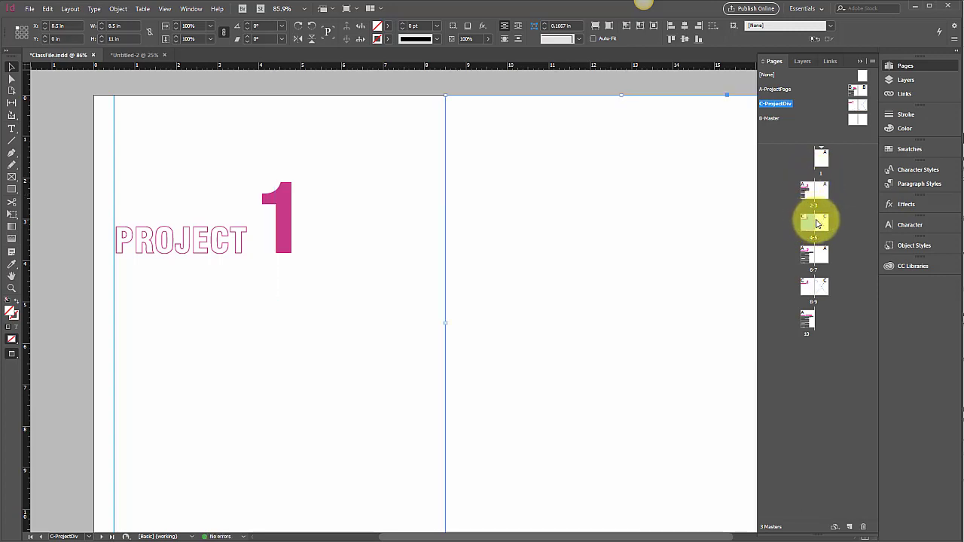
click(872, 61)
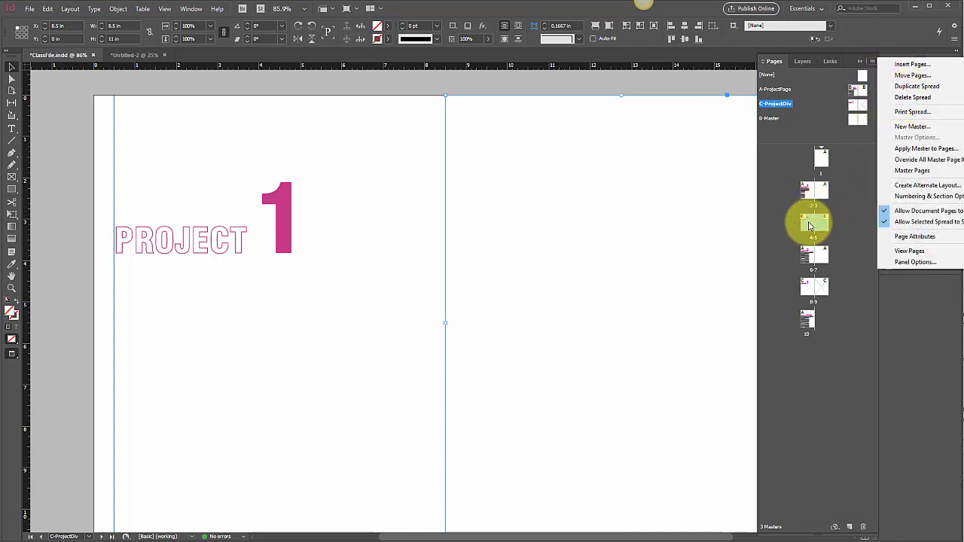
drag(814, 222, 792, 185)
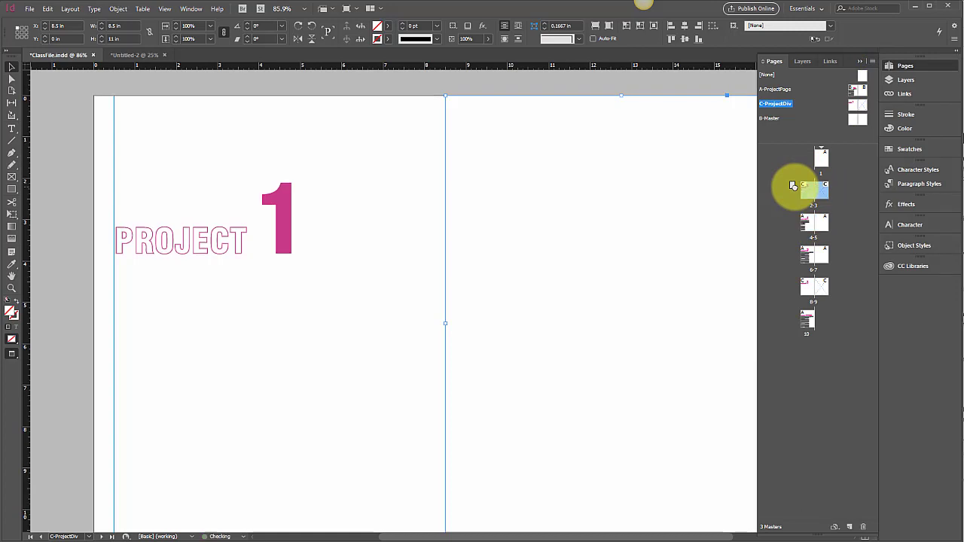
Delete the "PROJECT 1" title frame from page 4, then go to page 3 of the divider spread
double_click(807, 219)
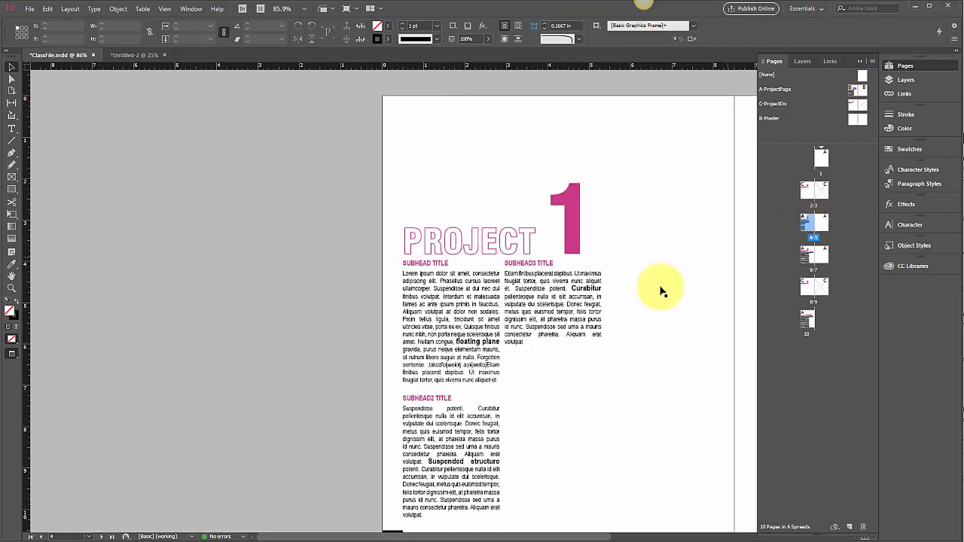
click(575, 248)
key(Delete)
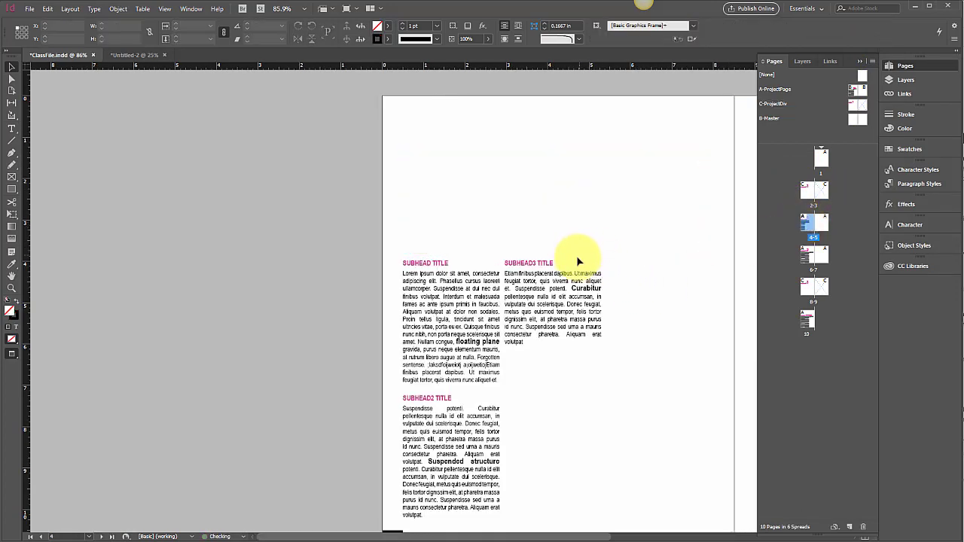
scroll(578, 262, right, 5)
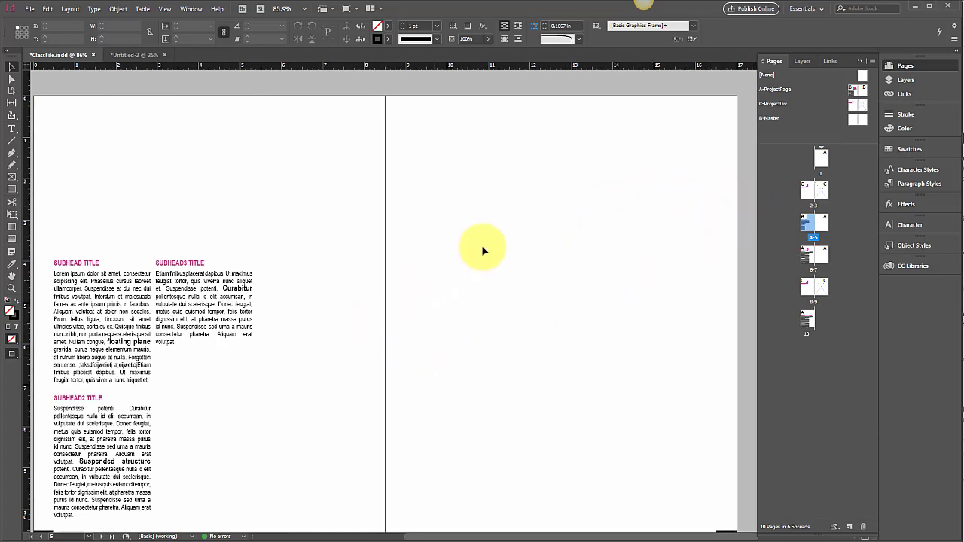
double_click(825, 189)
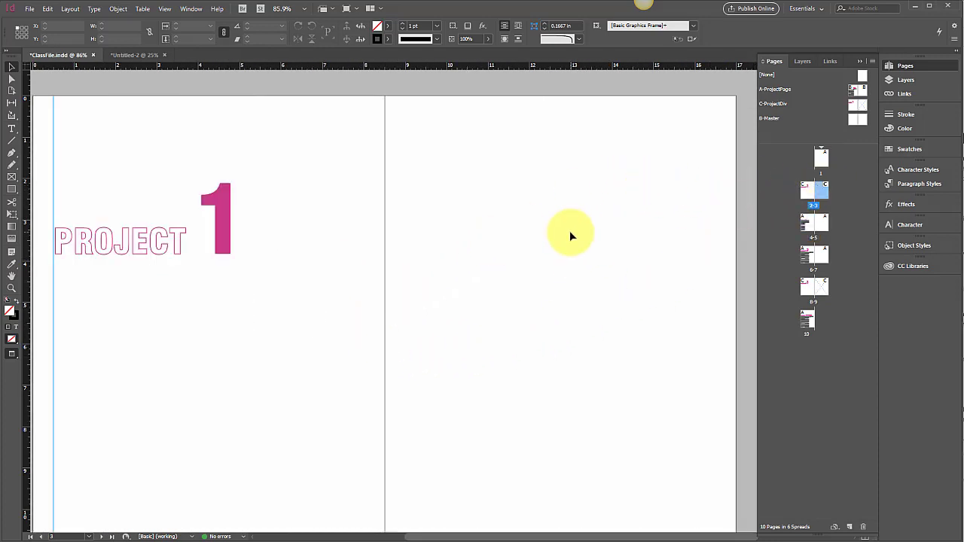
click(29, 8)
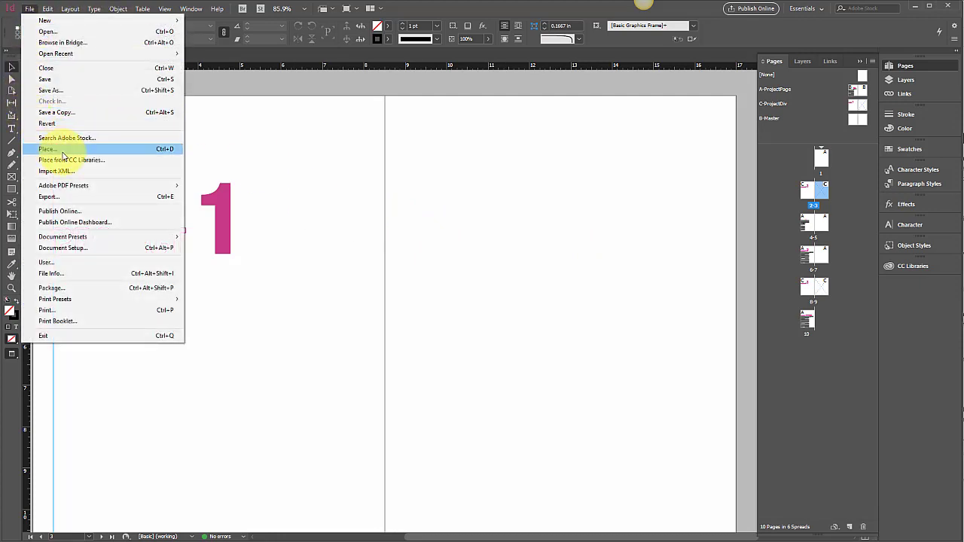
click(63, 151)
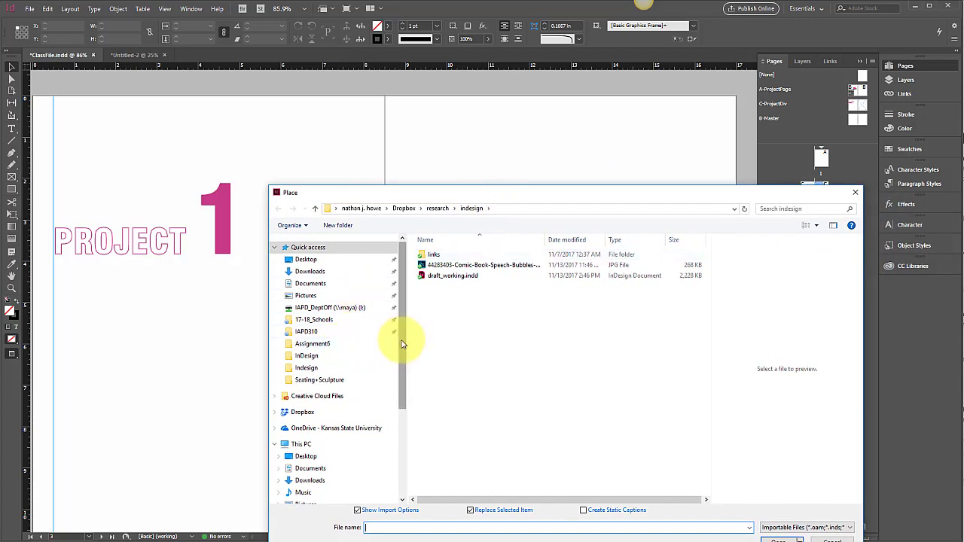
scroll(403, 344, down, 1)
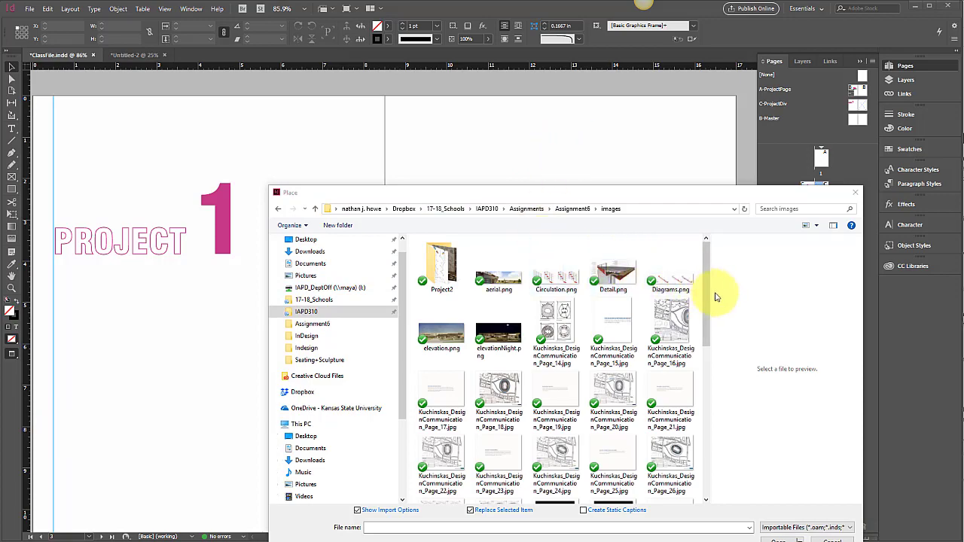
drag(709, 292, 700, 392)
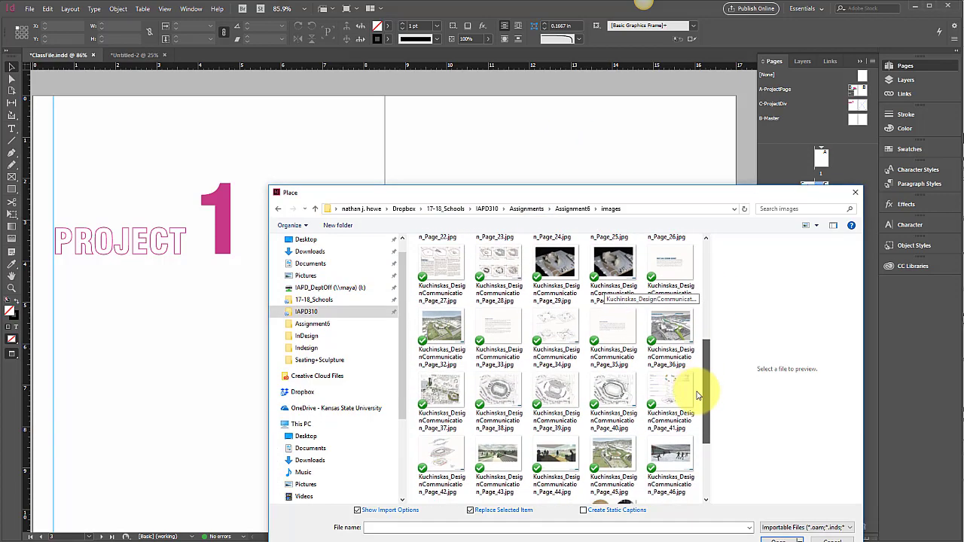
click(458, 352)
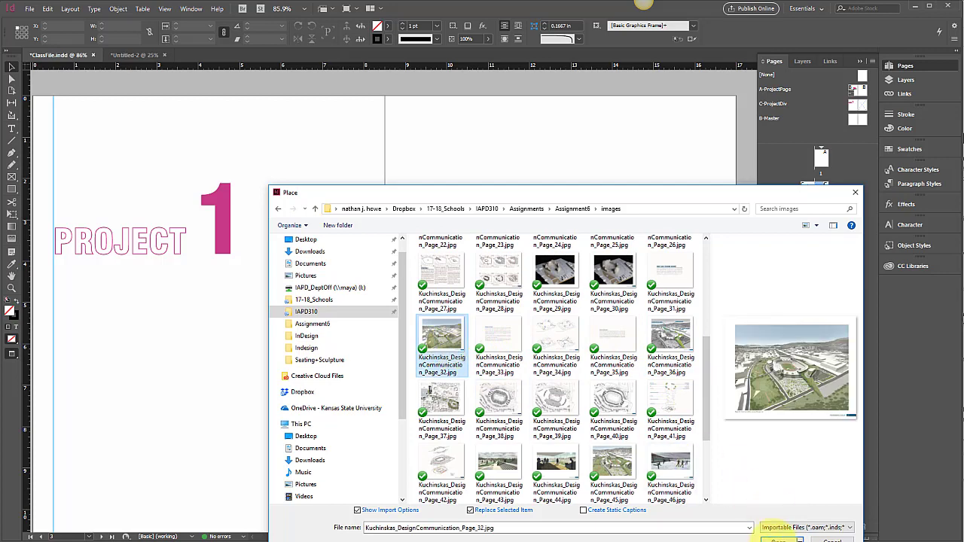
click(779, 540)
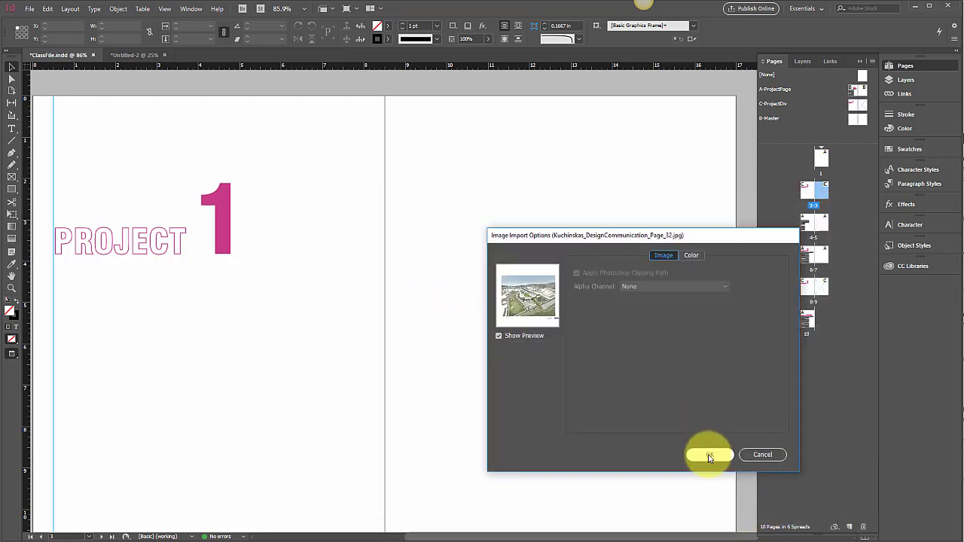
click(710, 455)
scroll(626, 399, down, 3)
scroll(614, 398, up, 3)
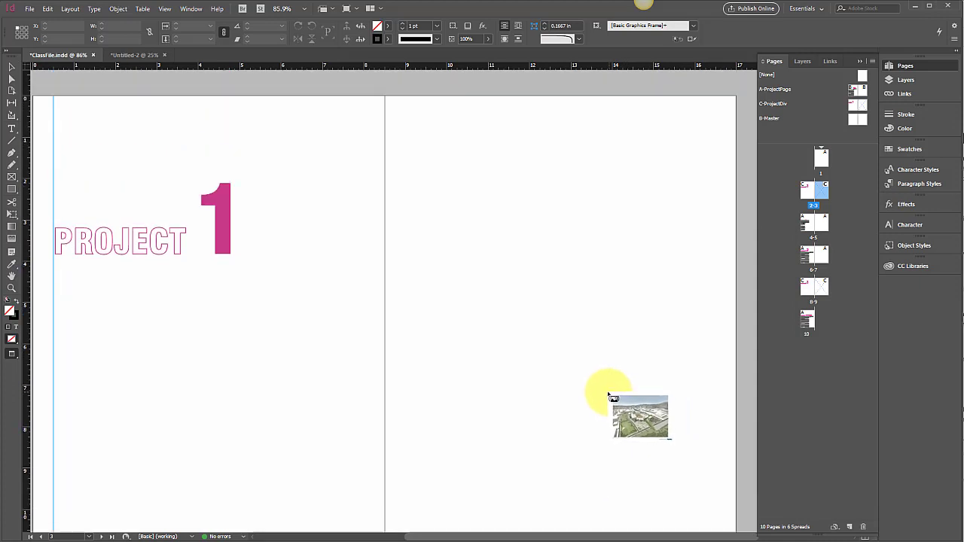
key(Escape)
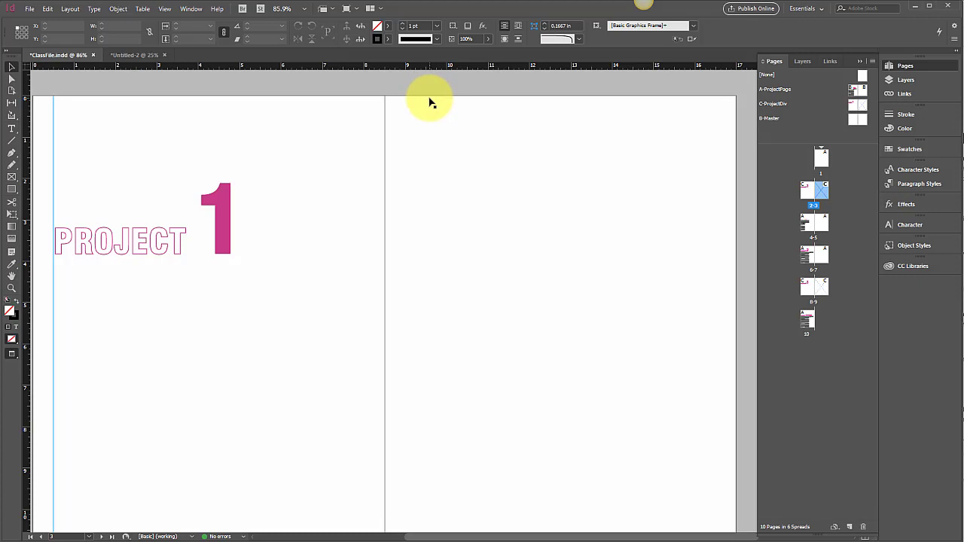
Override the full-page master frame on page 3 and place the aerial stadium image (Page_32.jpg) from the Assignment6 images folder in it
click(431, 101)
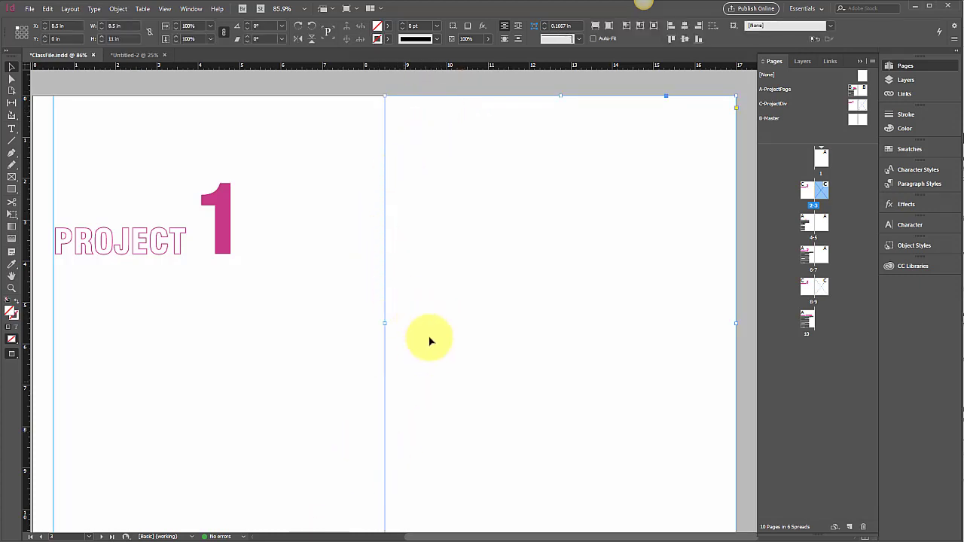
click(47, 9)
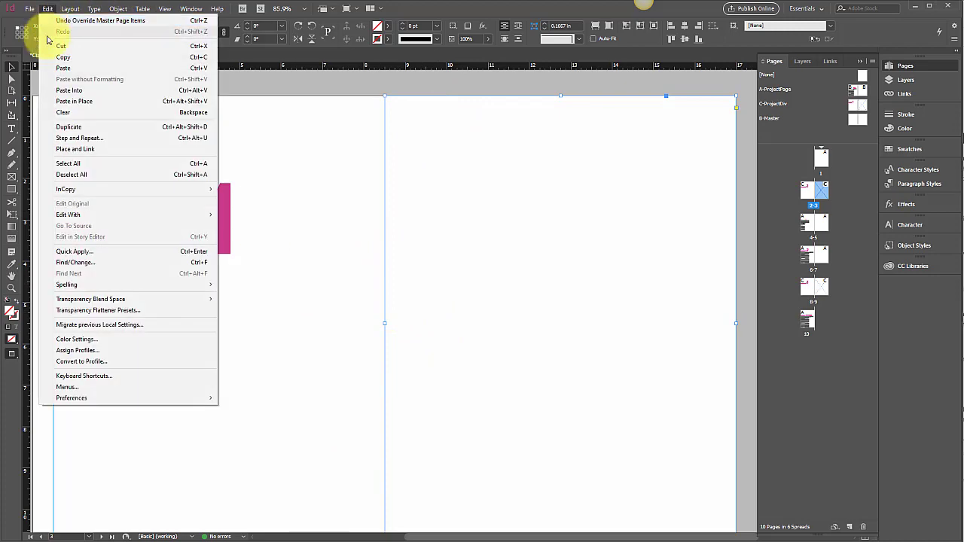
mouse_move(28, 11)
click(68, 155)
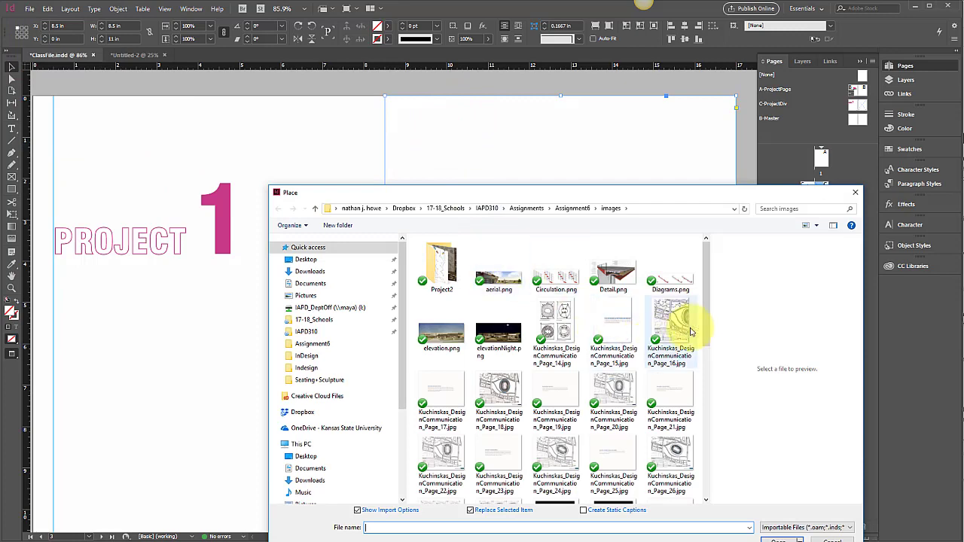
scroll(689, 362, down, 3)
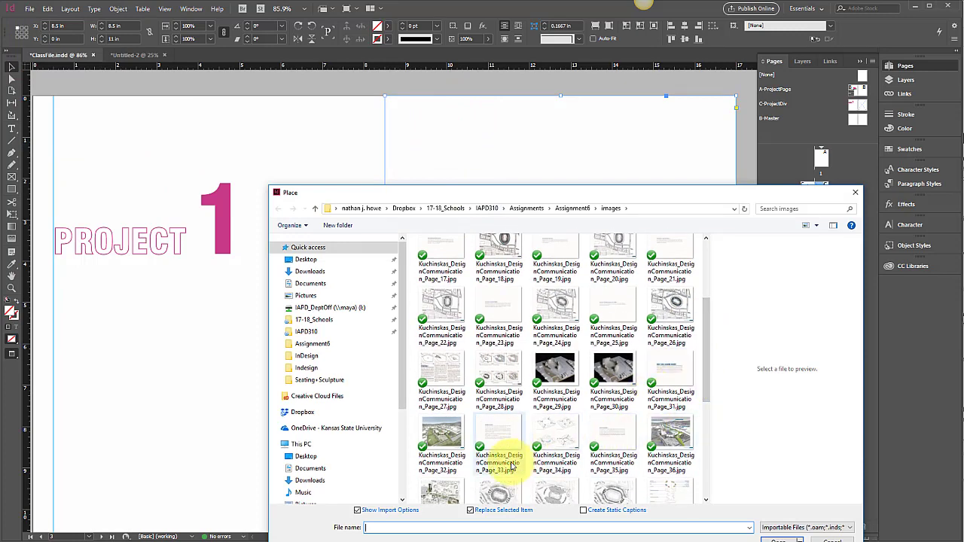
click(442, 437)
click(781, 540)
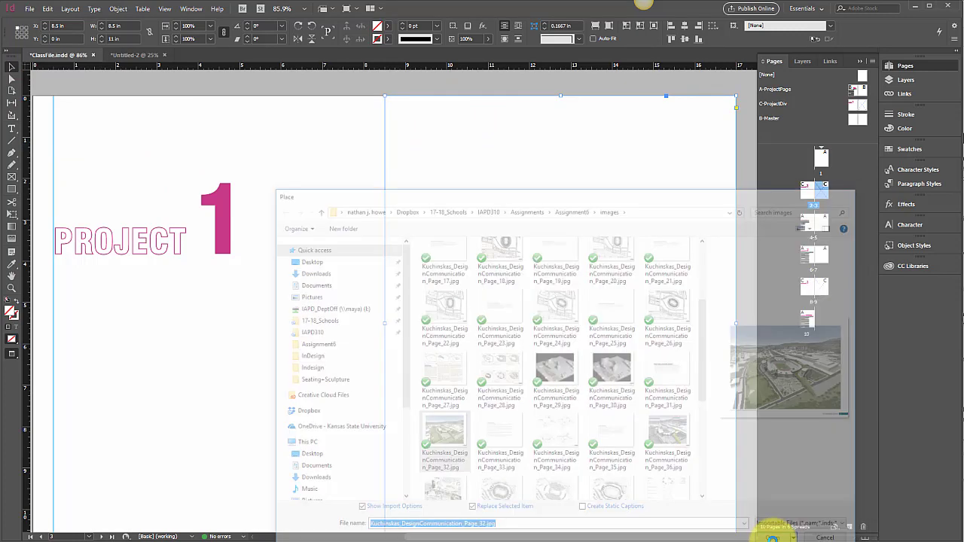
click(707, 455)
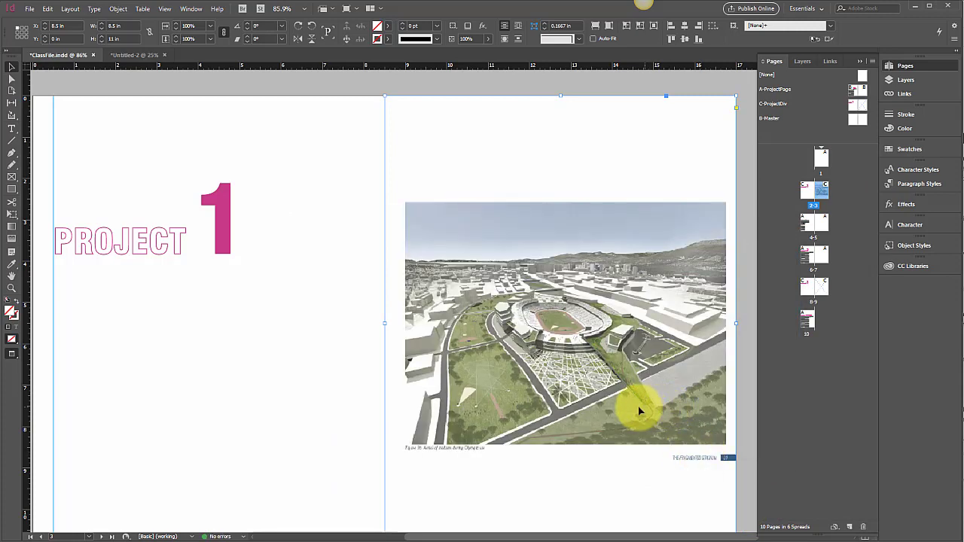
Scale the image inside page 3's frame to about 192% (17.26 by 13.43 in), filling the whole page without its white margins
click(11, 78)
click(521, 236)
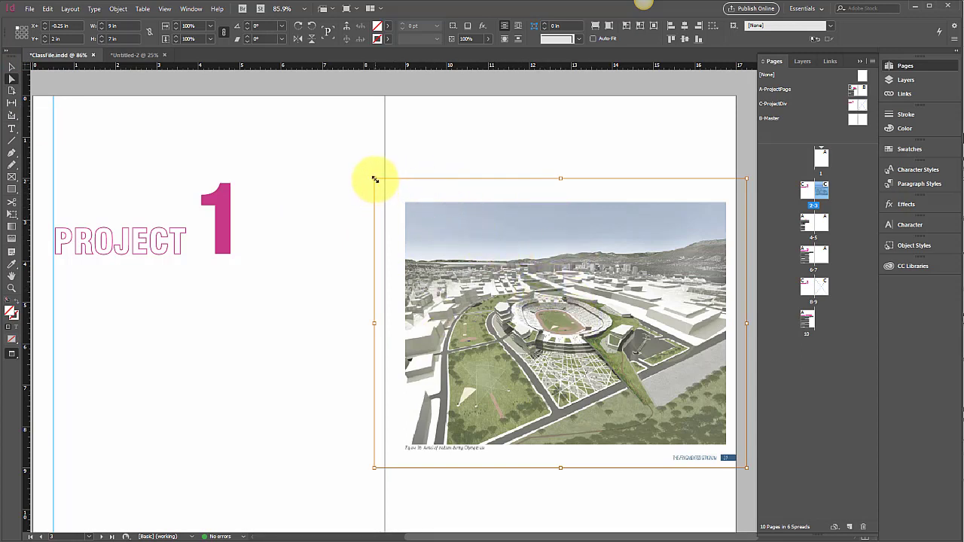
drag(375, 179, 266, 151)
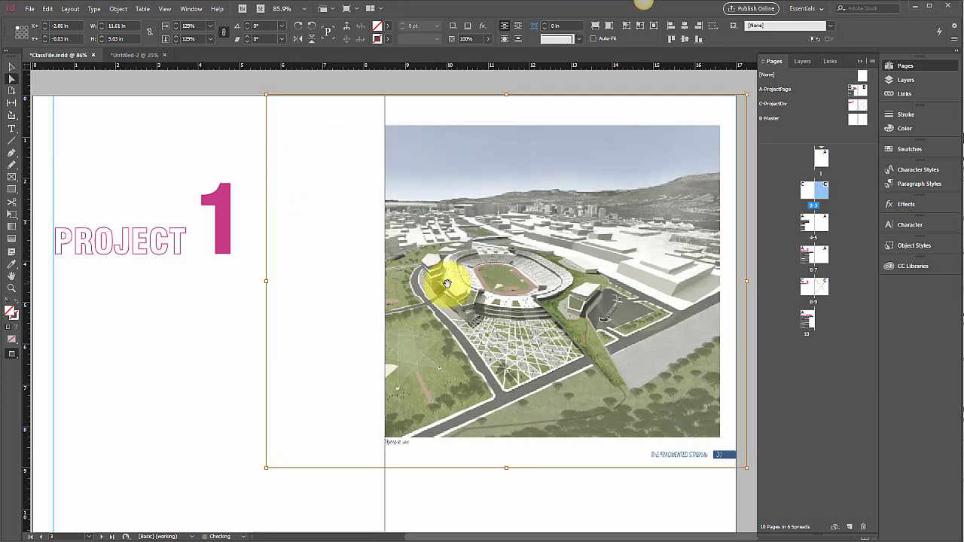
scroll(450, 287, down, 1)
key(ctrl+minus)
key(ctrl+minus)
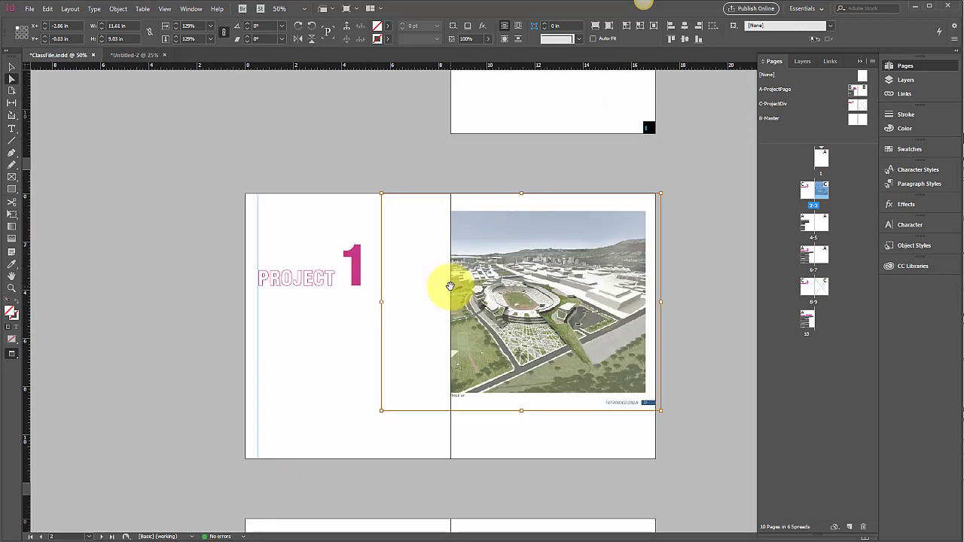
drag(660, 411, 690, 467)
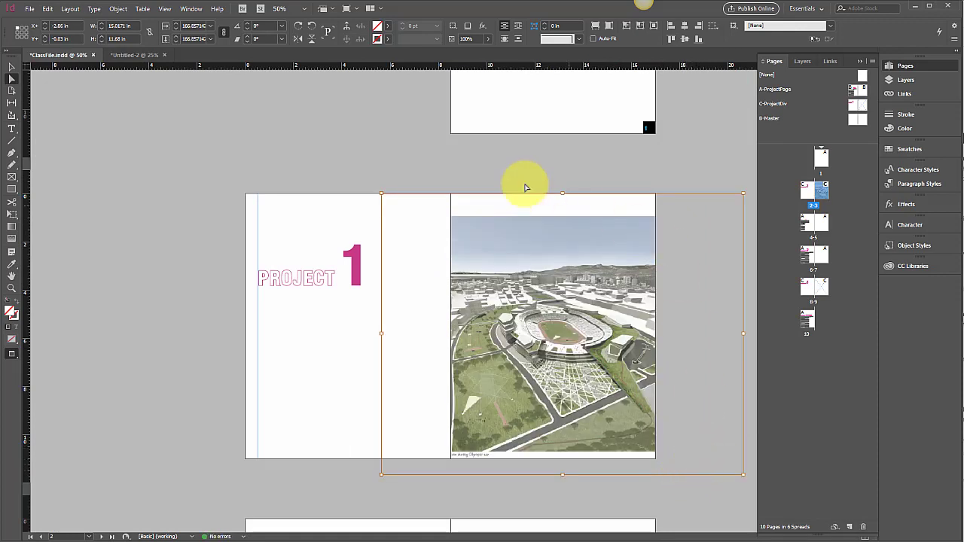
drag(380, 193, 345, 165)
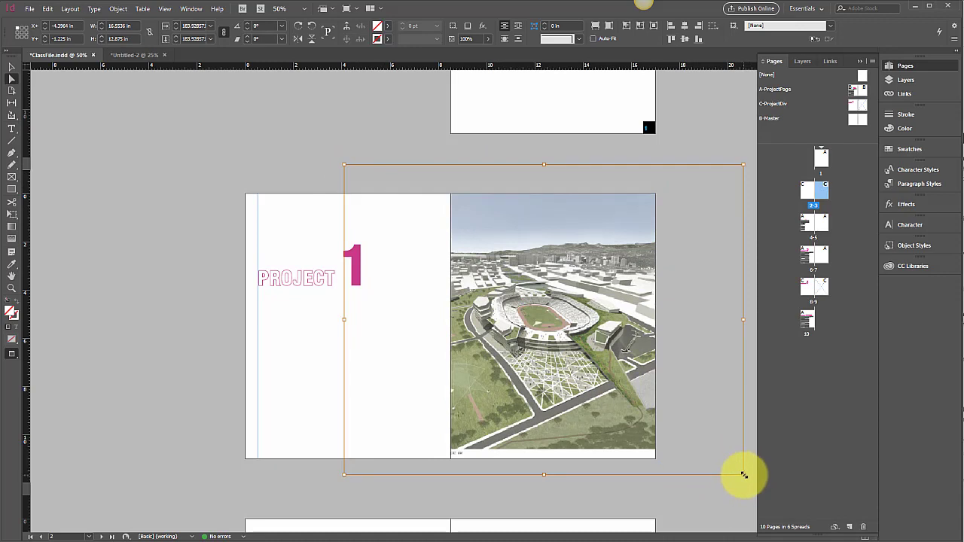
drag(744, 475, 750, 492)
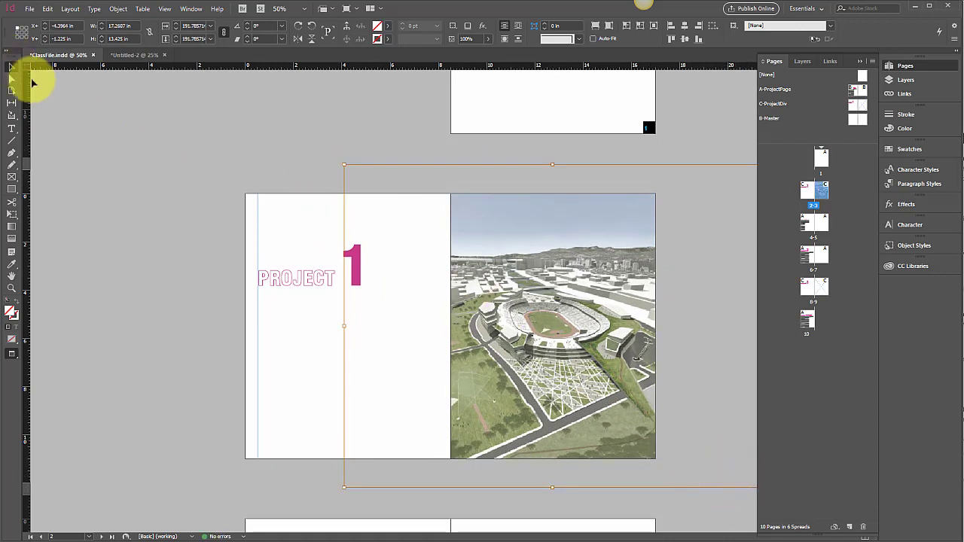
click(32, 83)
click(557, 225)
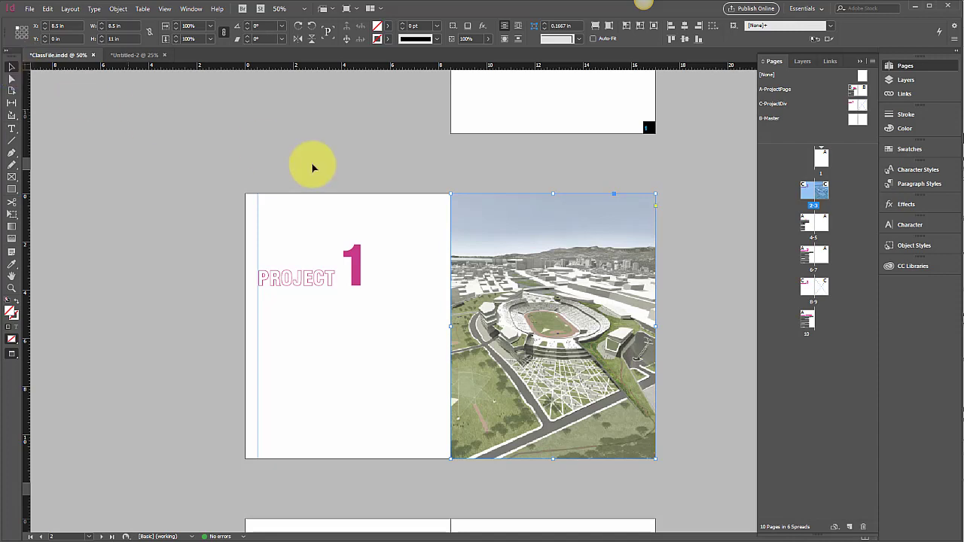
click(599, 174)
click(583, 193)
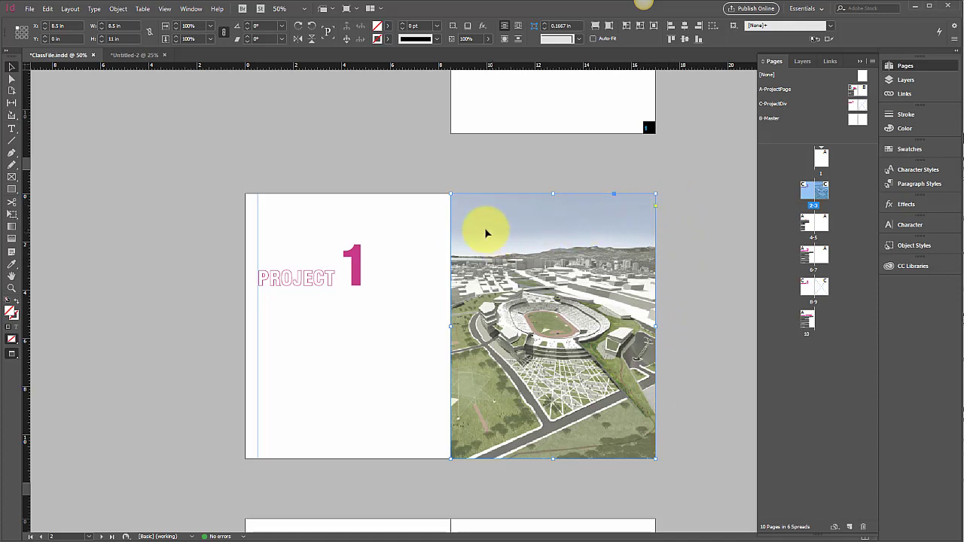
click(330, 280)
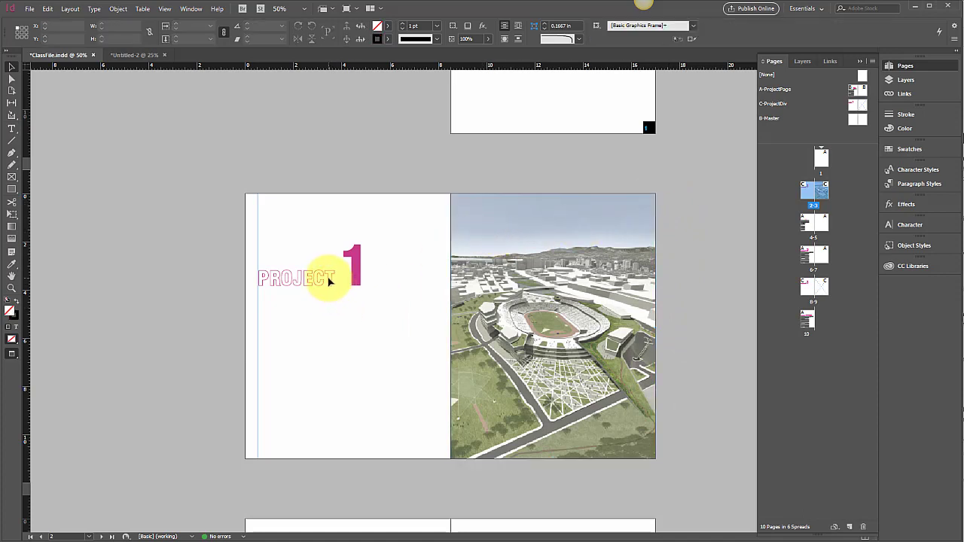
click(532, 281)
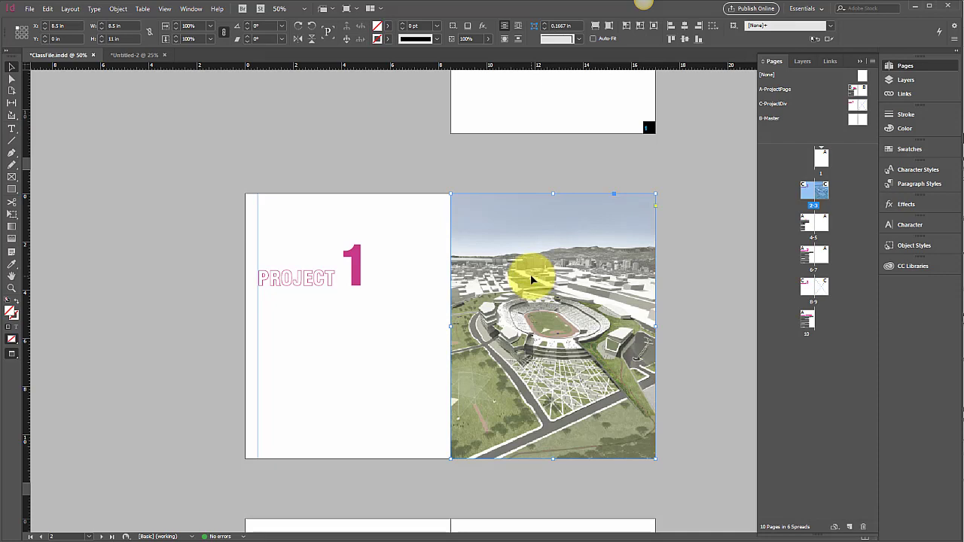
Try rescaling the stadium image proportionally from its upper corner inside page 3's frame, then reselect the frame
key(a)
click(530, 274)
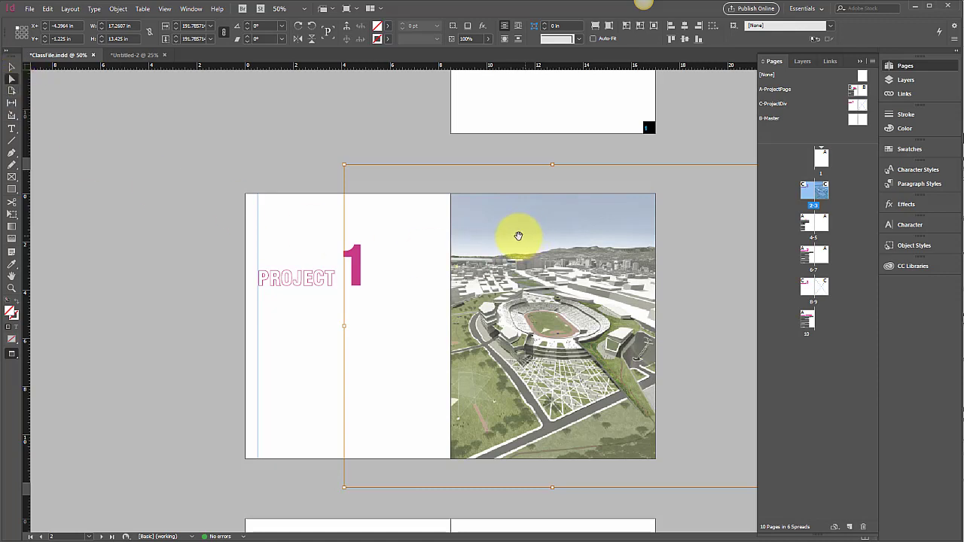
mouse_move(345, 164)
mouse_down()
mouse_move(352, 170)
mouse_move(345, 164)
mouse_up()
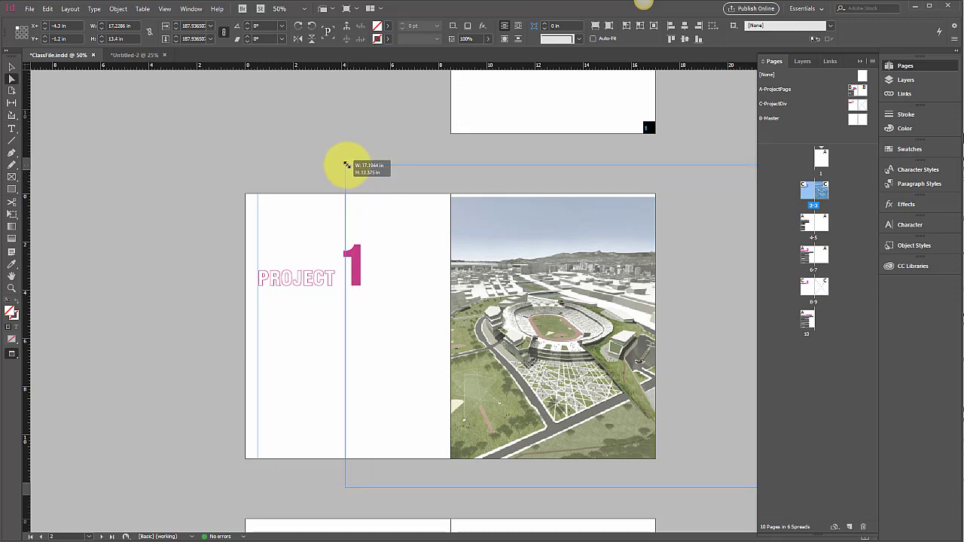
click(365, 504)
click(514, 424)
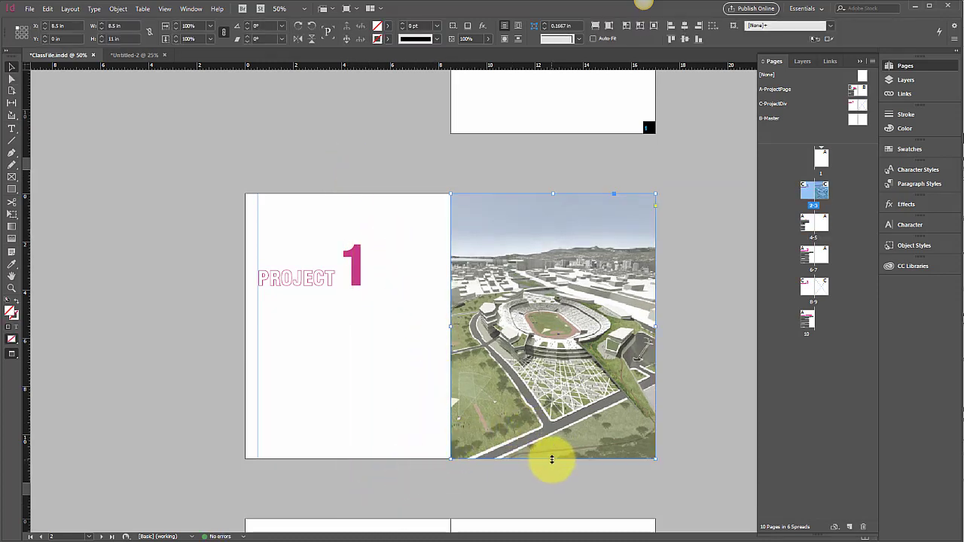
Try cropping page 3's image frame to 6.5 by 9.5 in, then enlarging frame and image together with Free Transform
drag(552, 459, 577, 423)
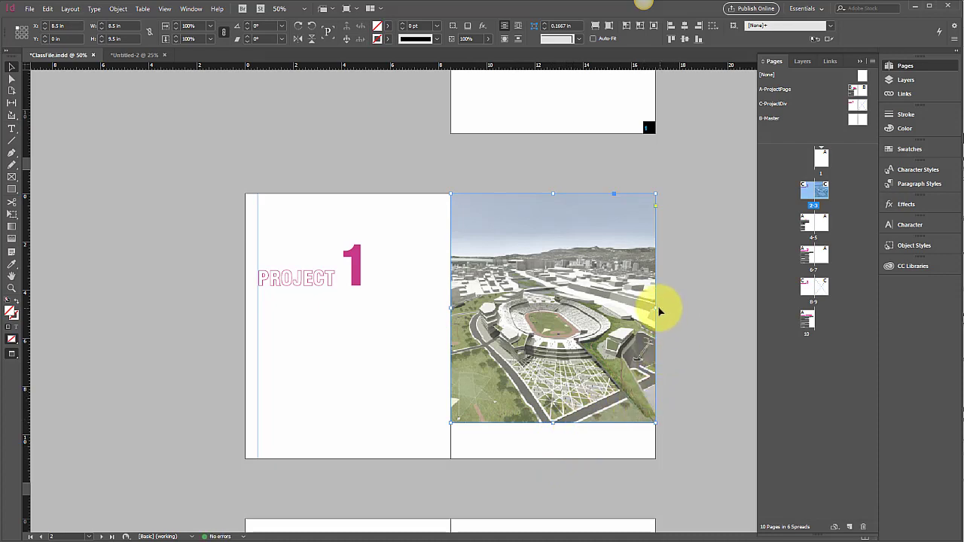
drag(652, 310, 608, 310)
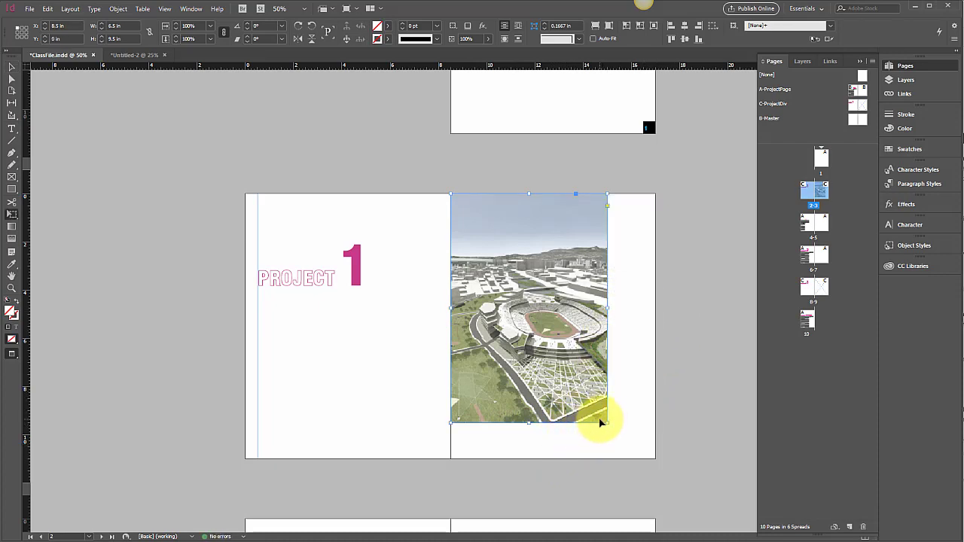
click(19, 216)
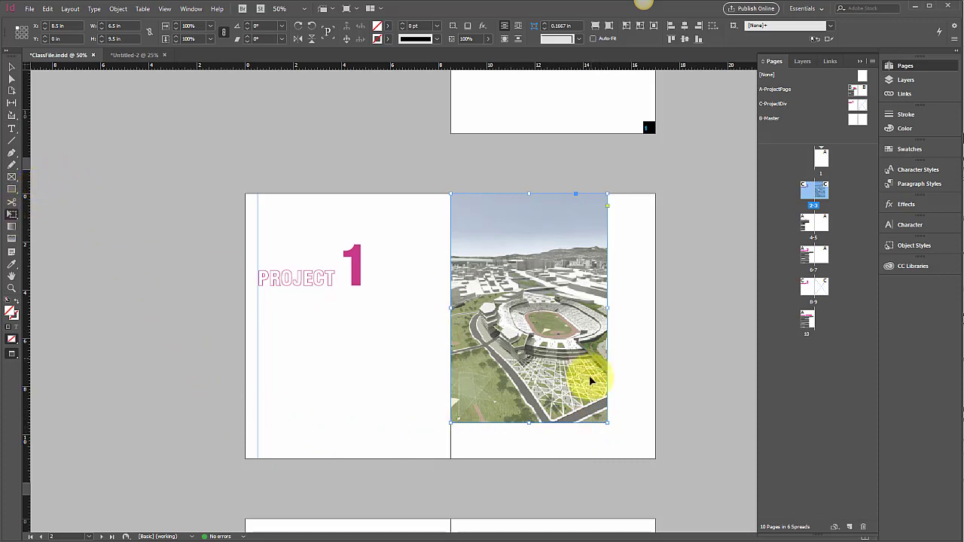
drag(606, 424, 648, 448)
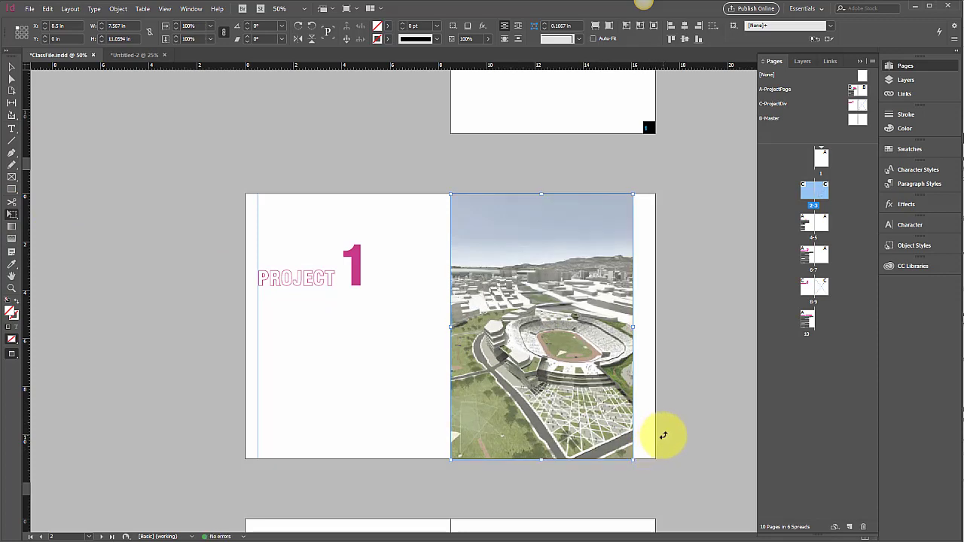
Undo the Free Transform scaling and both crops of page 3's image frame, and reselect the frame
key(ctrl+z)
key(ctrl+z)
key(ctrl+z)
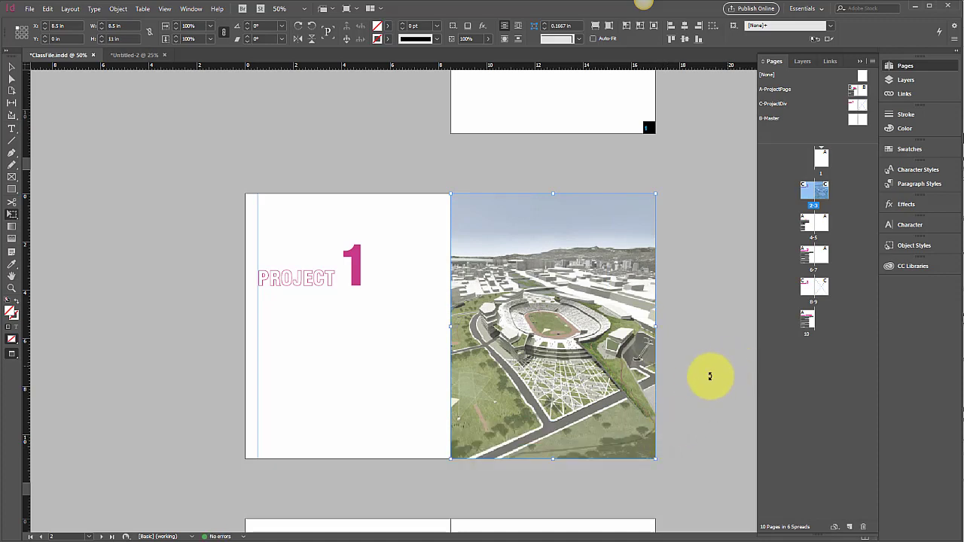
key(v)
click(698, 375)
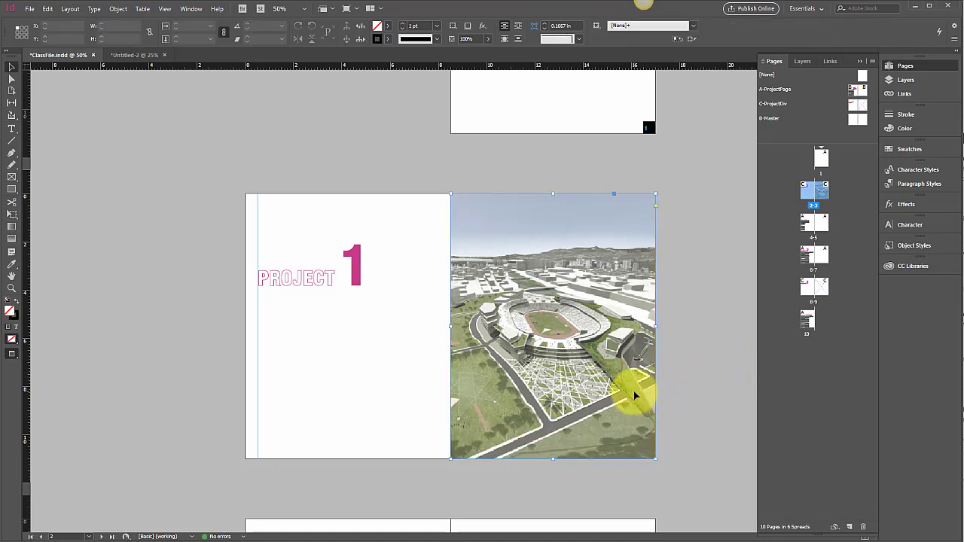
click(633, 390)
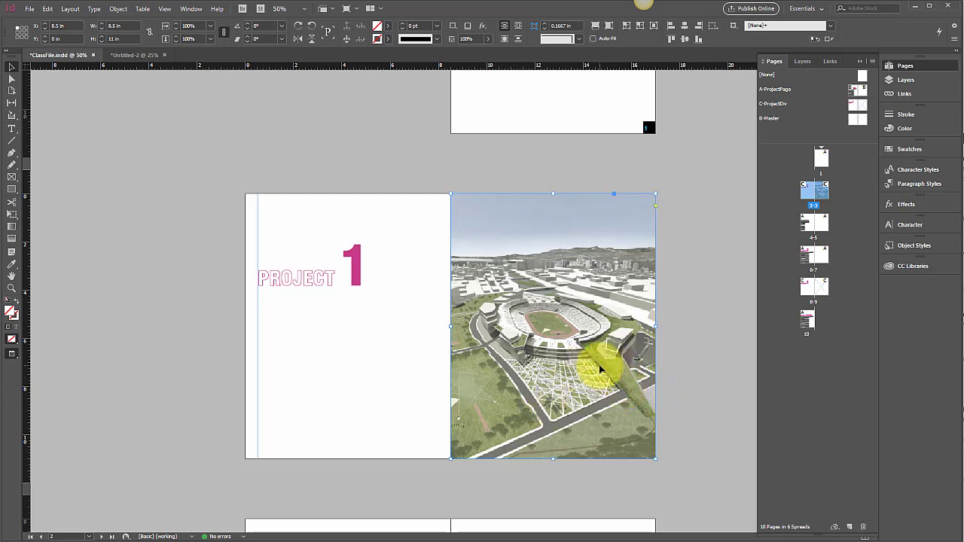
Set the document's display performance to High Quality Display
scroll(599, 365, up, 4)
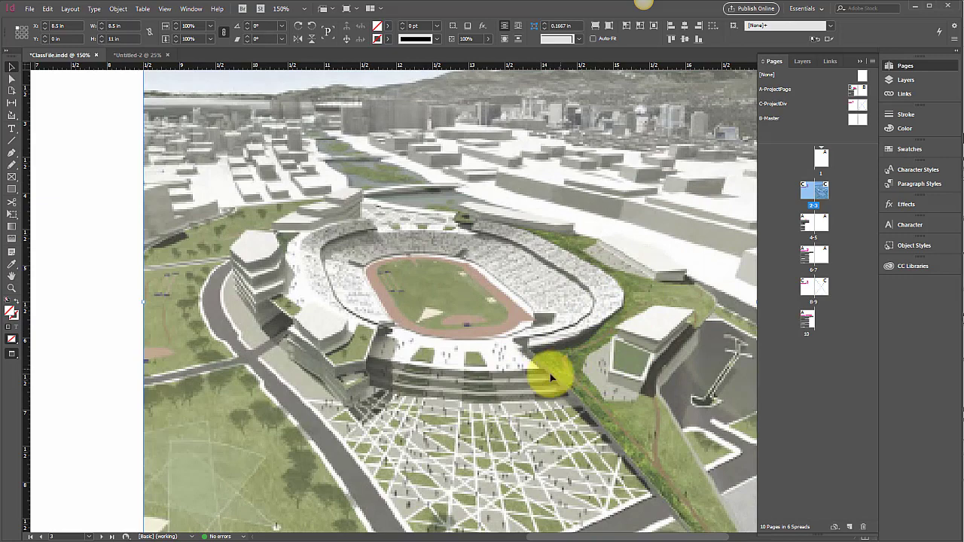
scroll(471, 365, down, 5)
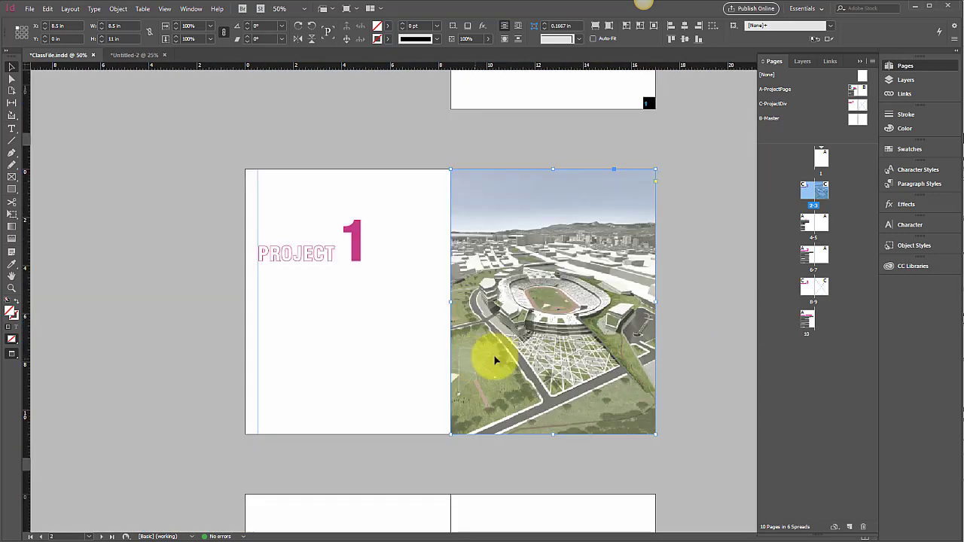
right_click(582, 269)
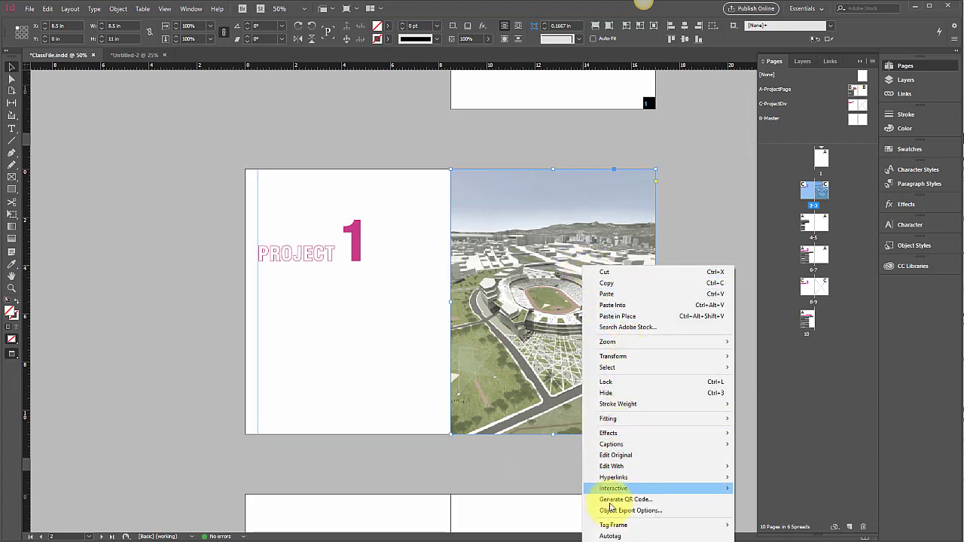
click(487, 482)
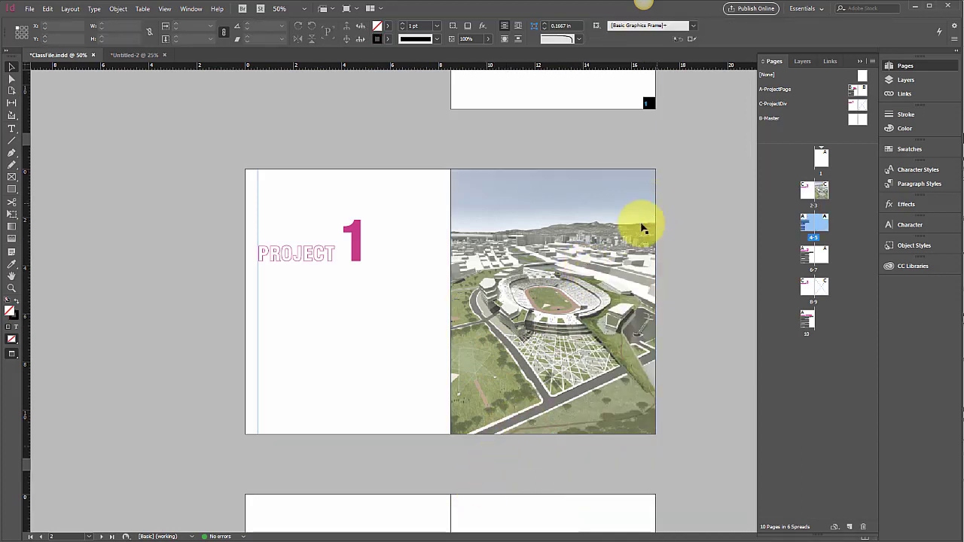
scroll(625, 240, down, 2)
right_click(556, 134)
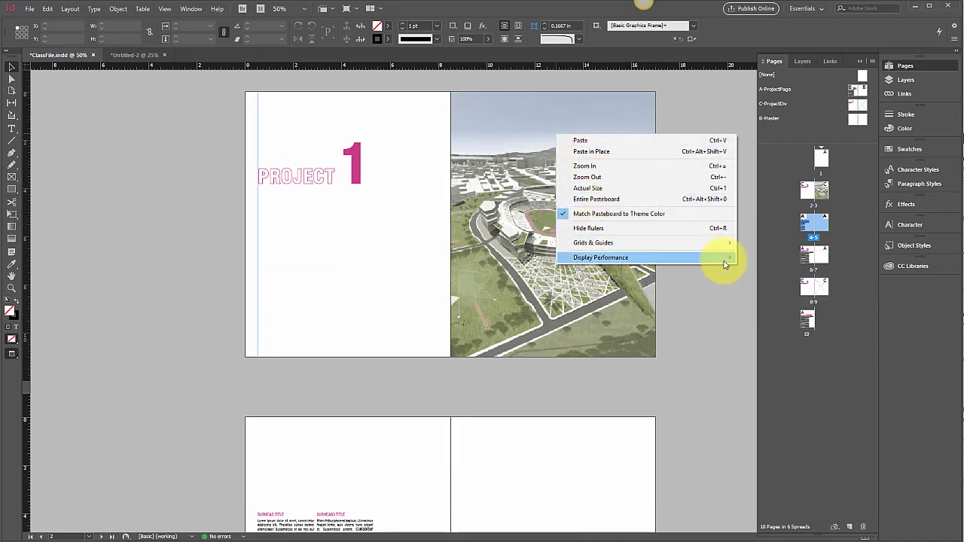
mouse_move(726, 262)
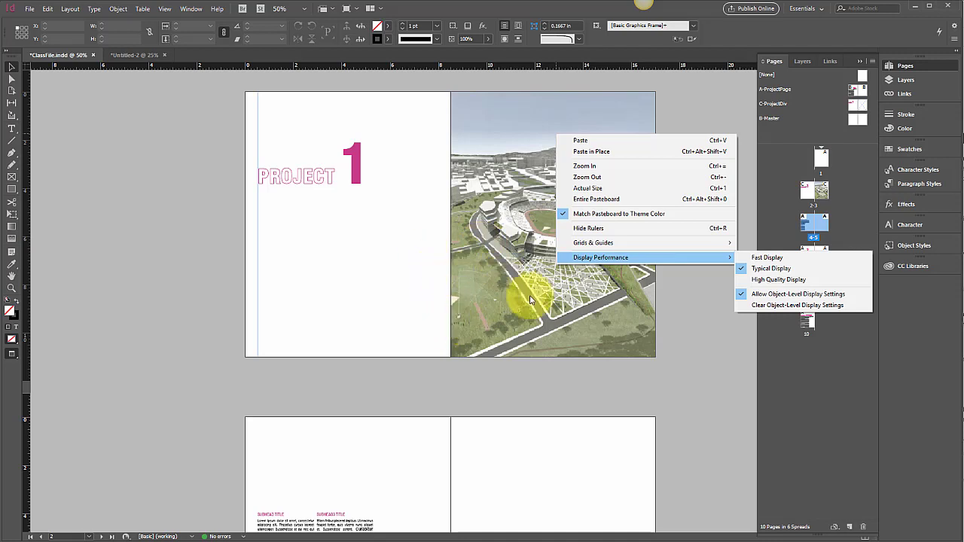
click(768, 281)
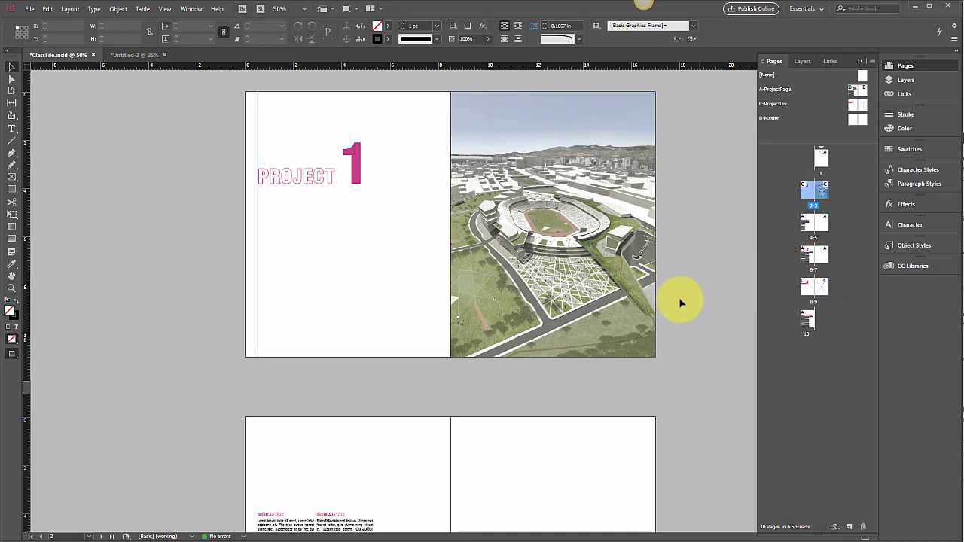
Examine the detail of the stadium image on page 3 at high magnification, then return to an overview of the spreads
click(607, 323)
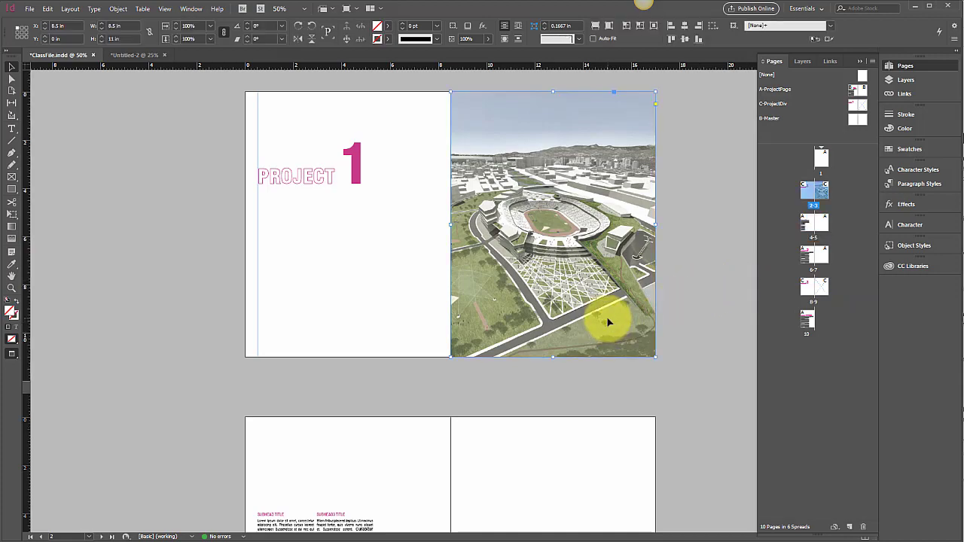
key(ctrl+equal)
key(ctrl+equal)
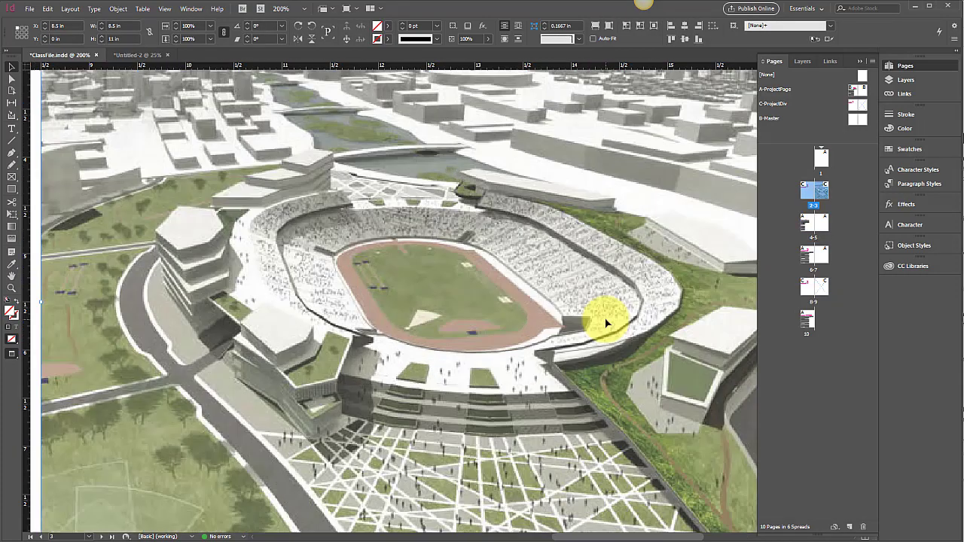
key(ctrl+minus)
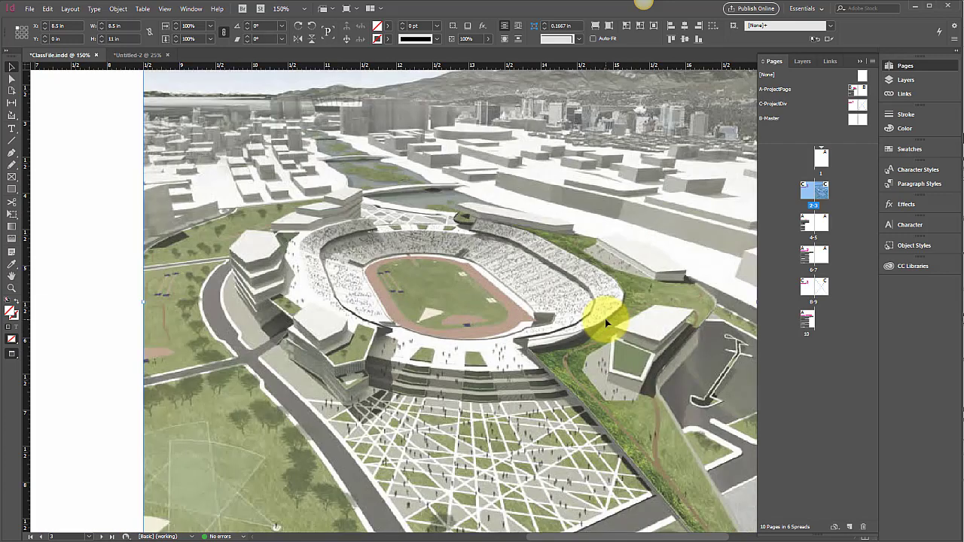
key(ctrl+minus)
key(ctrl+minus)
key(ctrl+minus)
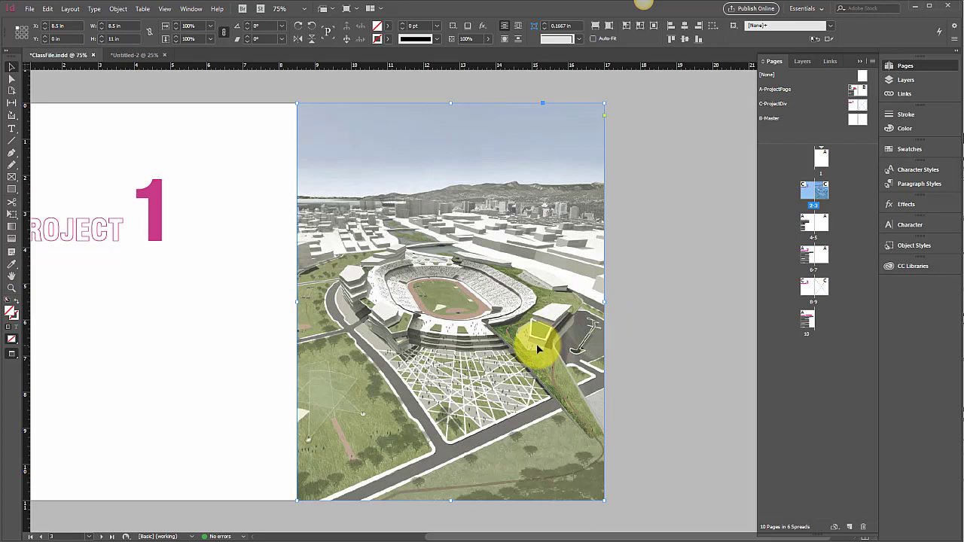
key(ctrl+minus)
key(ctrl+minus)
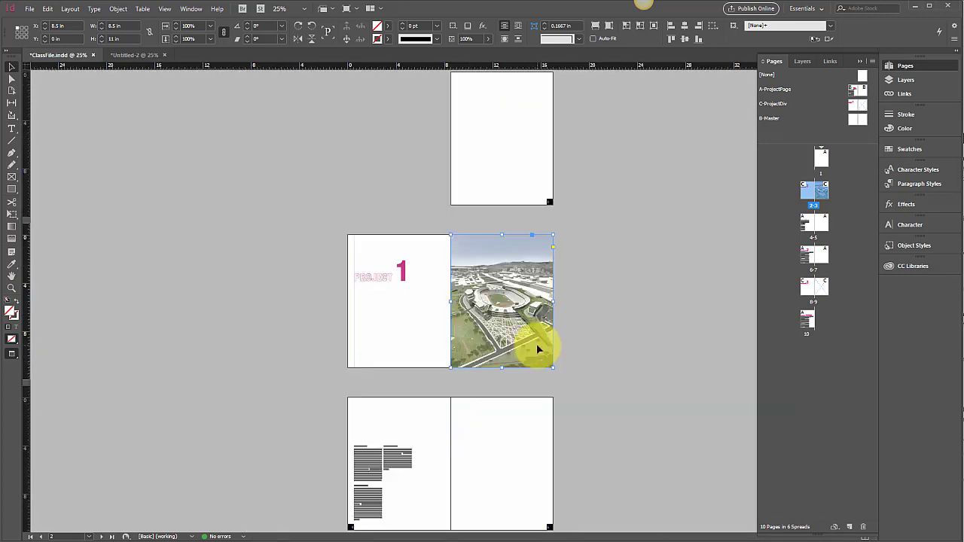
Try duplicating the ProjectDiv spread at pages 2-3, and undo the duplication
scroll(564, 327, down, 3)
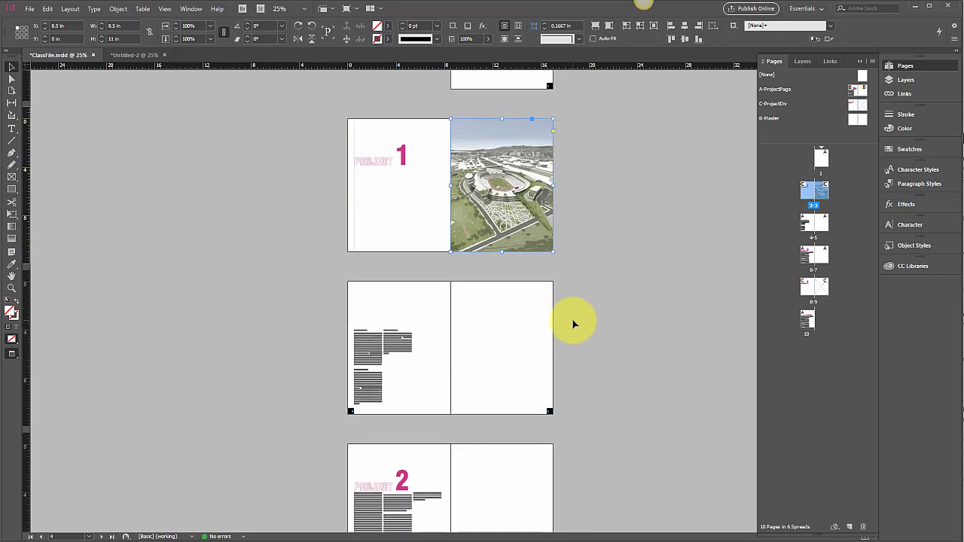
scroll(573, 323, up, 2)
scroll(573, 322, up, 2)
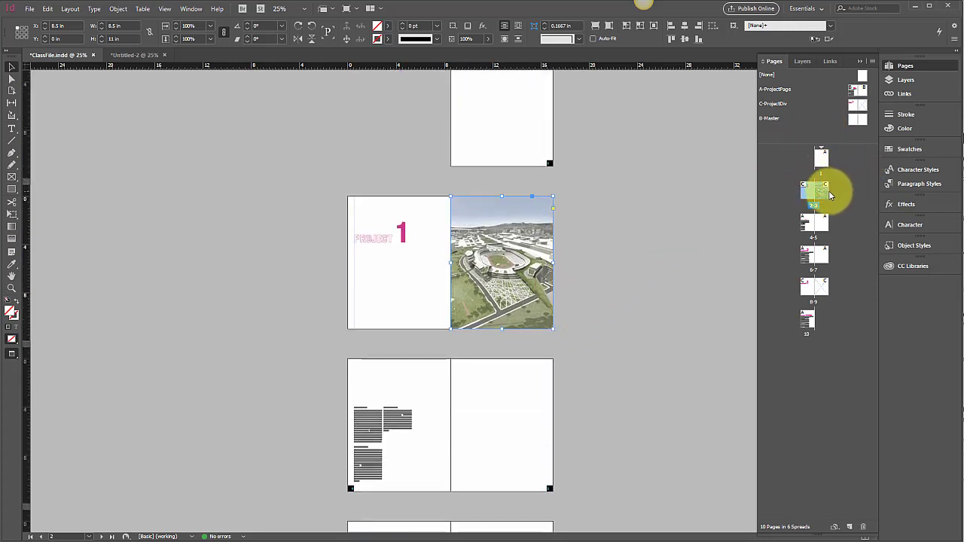
click(873, 61)
click(916, 86)
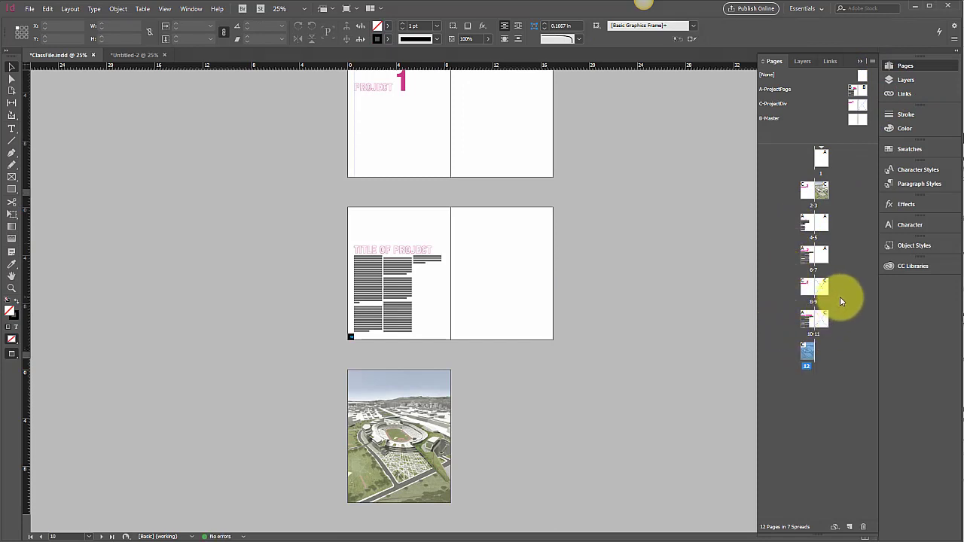
key(ctrl+z)
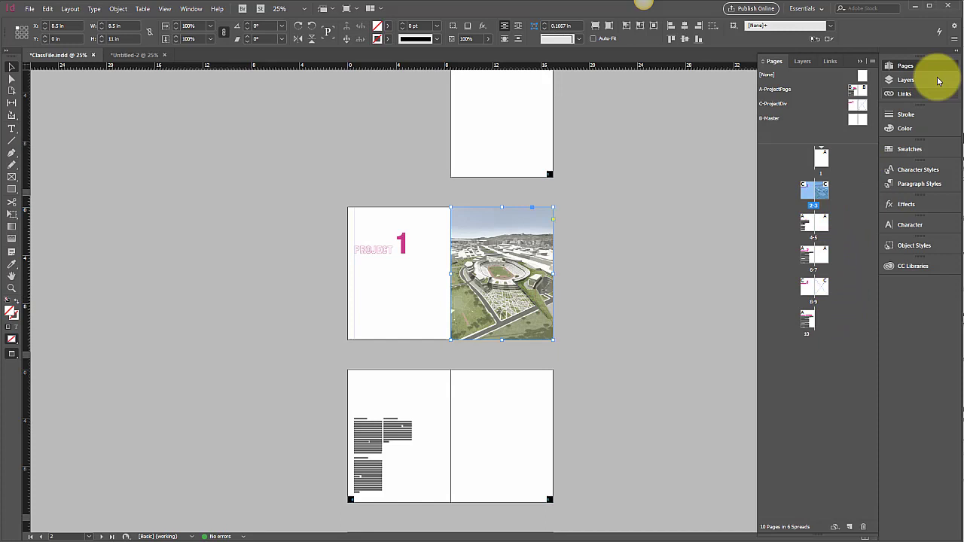
Duplicate the ProjectDiv spread at pages 2-3 to the document's end, and duplicate its image page, page 12
click(873, 61)
click(923, 87)
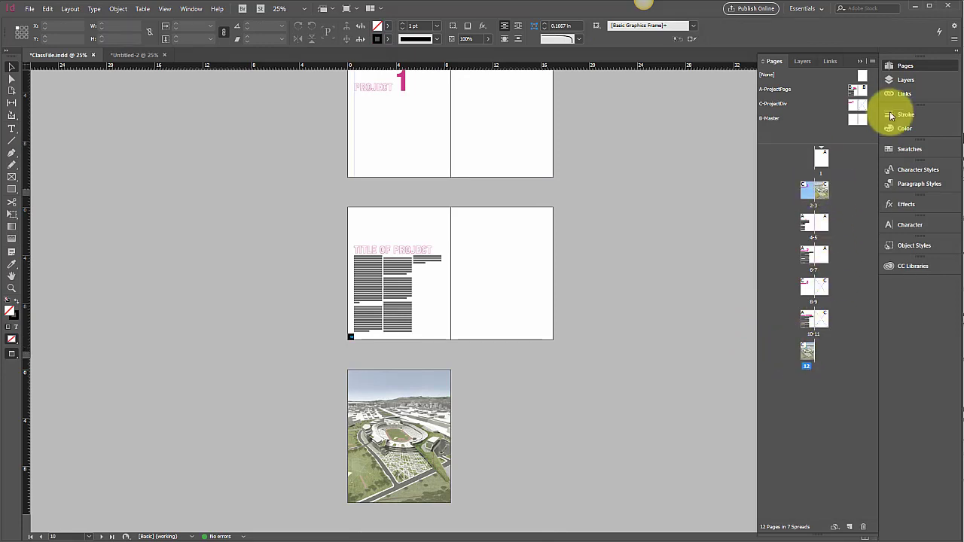
click(872, 61)
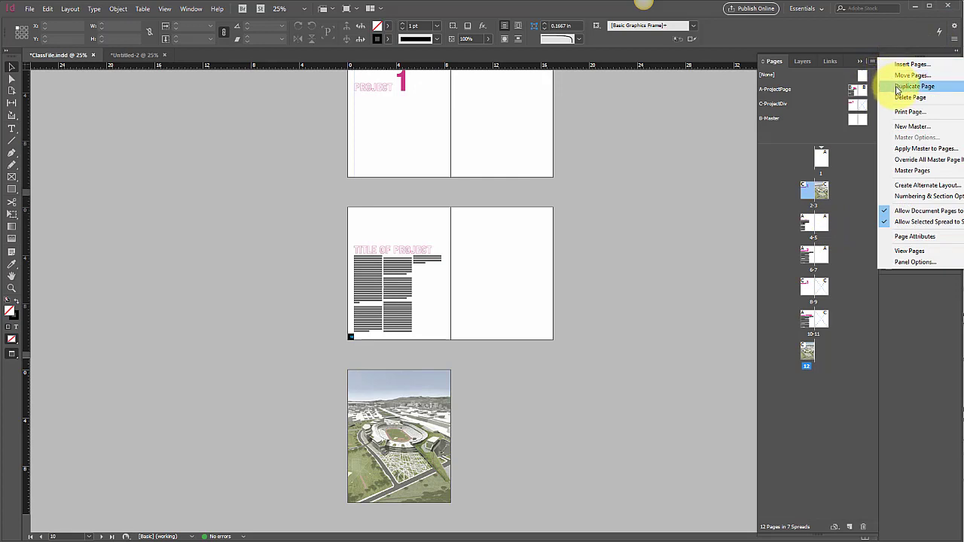
click(898, 88)
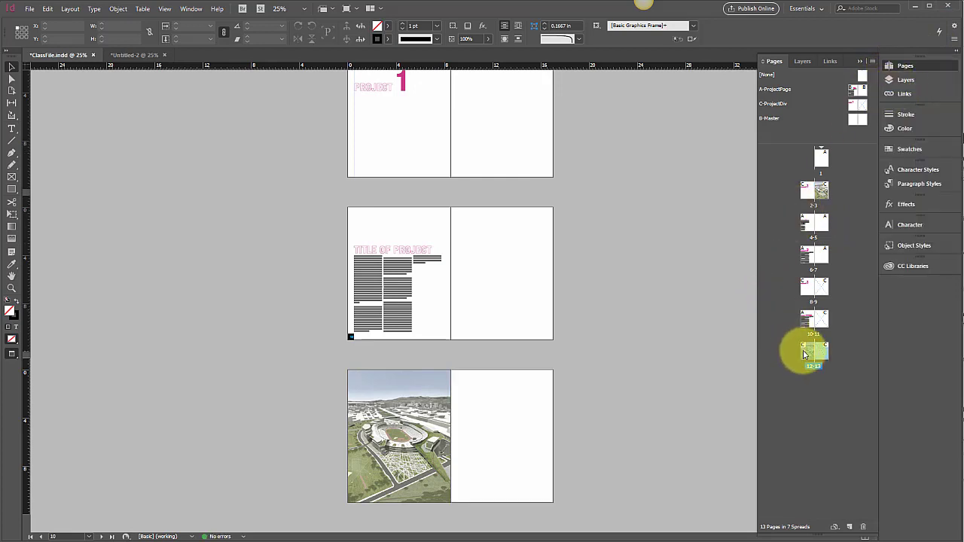
Move the spread at pages 12-13 to directly after pages 4-5 and go to it
drag(815, 353, 835, 239)
double_click(836, 259)
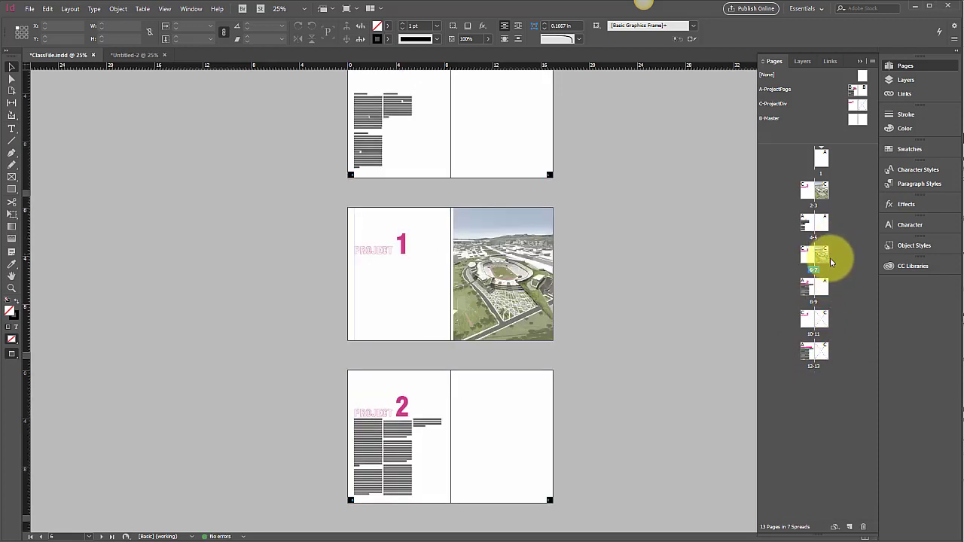
Extend the image frame on page 7 to the spine, making it 8.75 in wide, and select the page
click(536, 311)
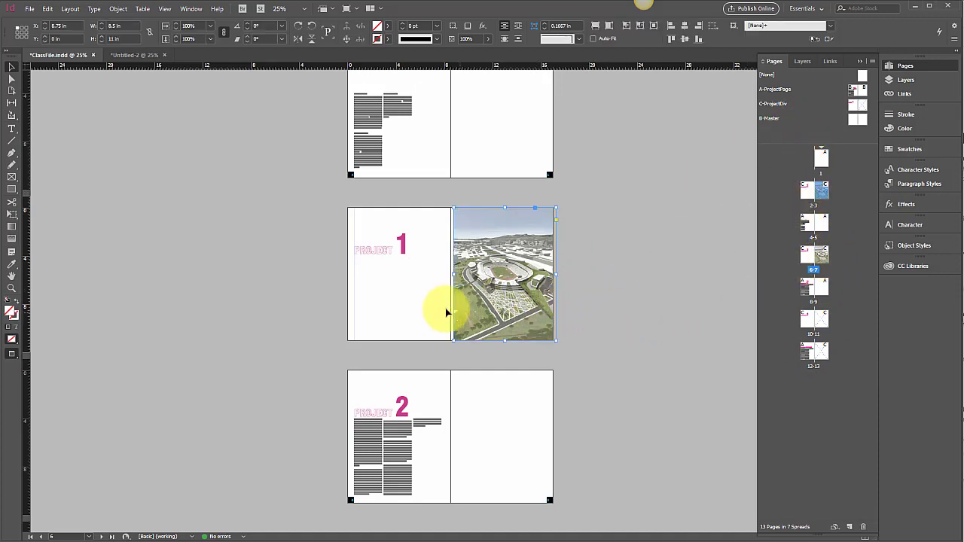
drag(452, 275, 450, 276)
click(613, 219)
click(821, 253)
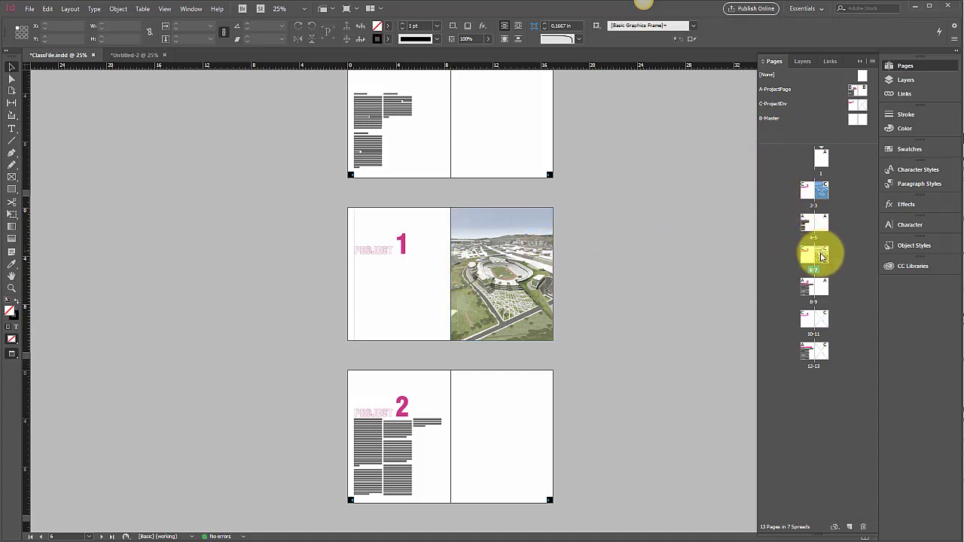
double_click(822, 255)
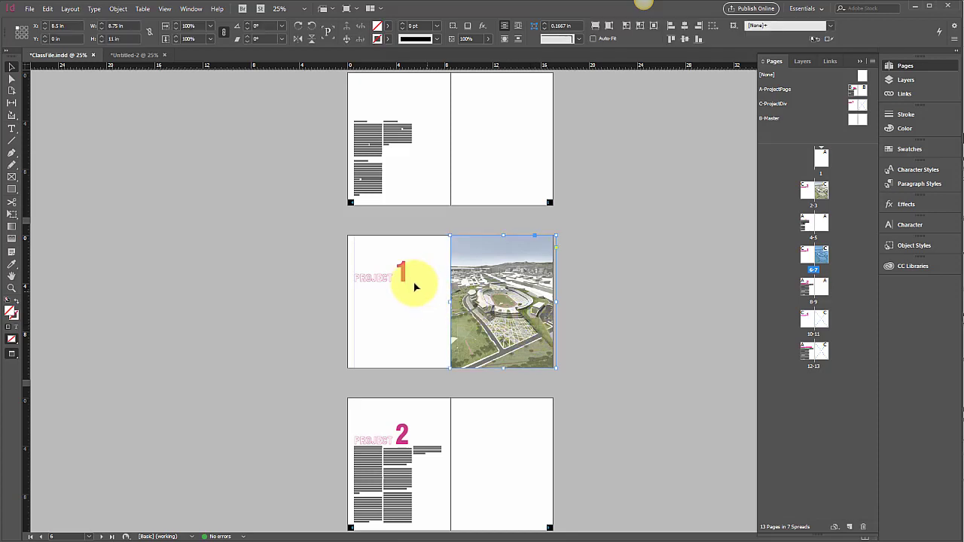
click(373, 434)
double_click(373, 434)
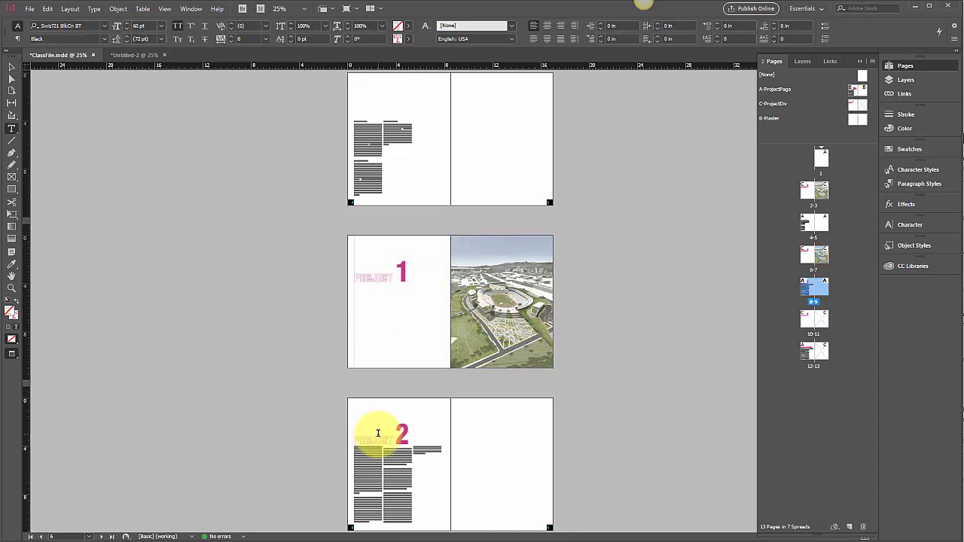
click(13, 67)
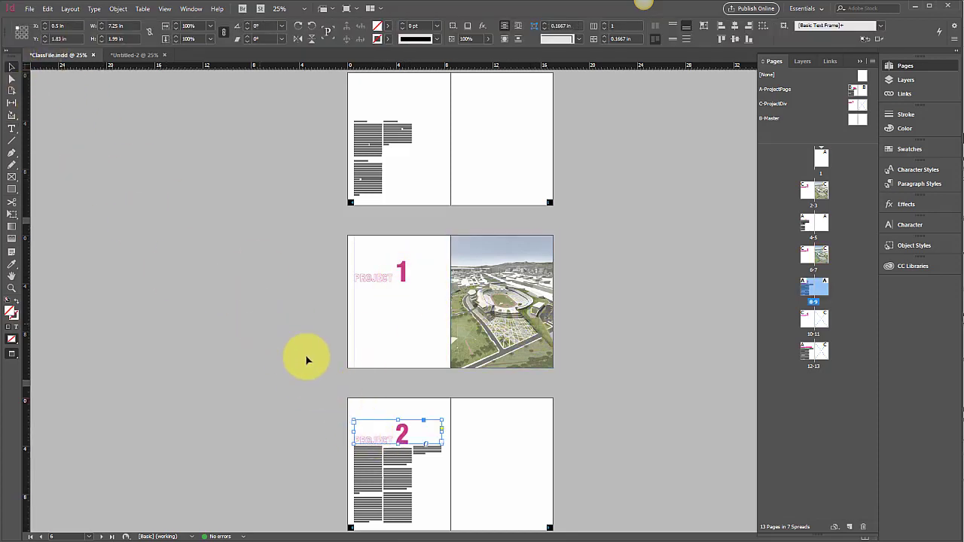
Change the number in the project title on page 6 to 2
click(397, 286)
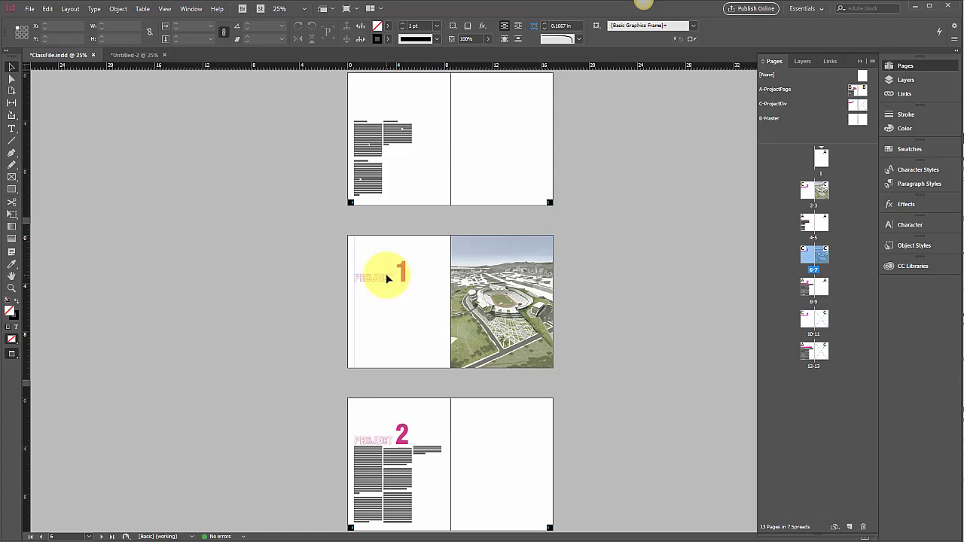
click(387, 279)
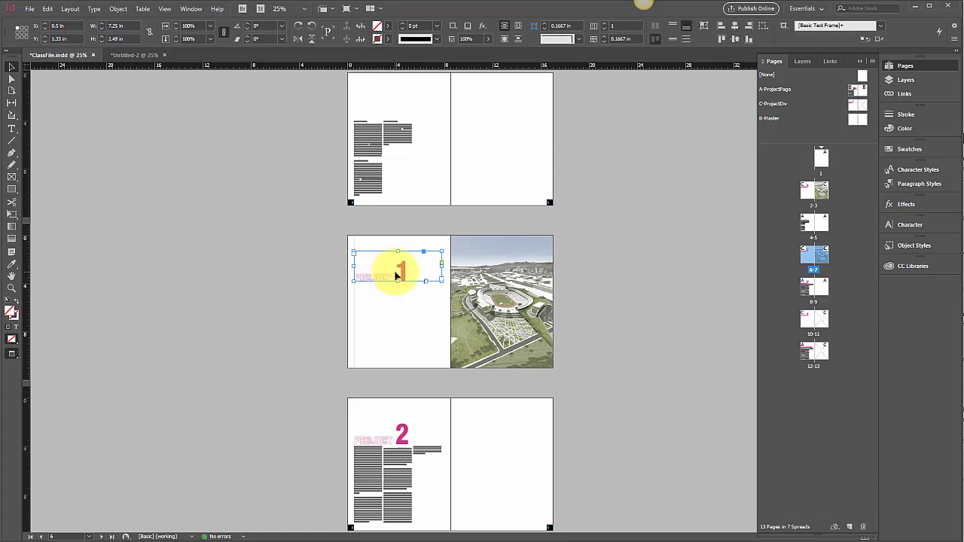
double_click(397, 275)
text(2)
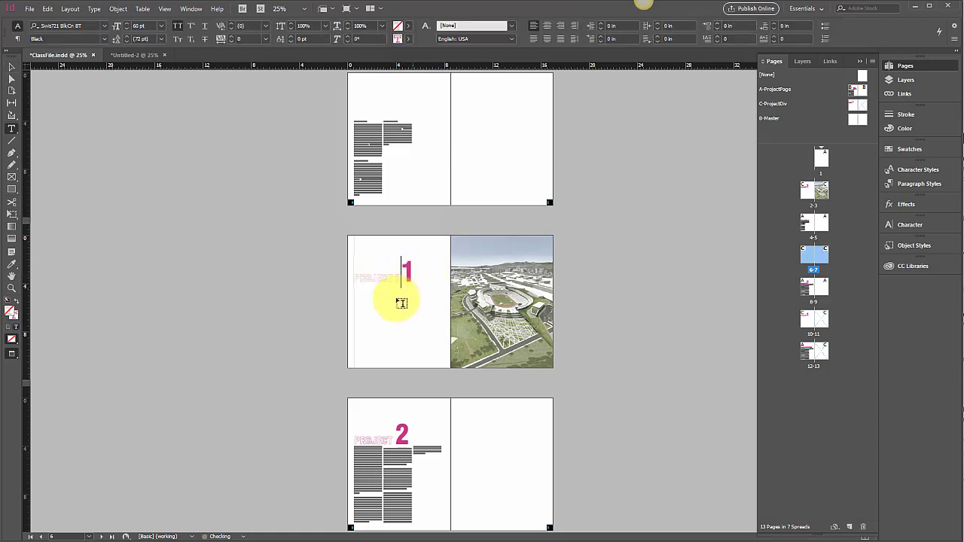
drag(410, 269, 394, 275)
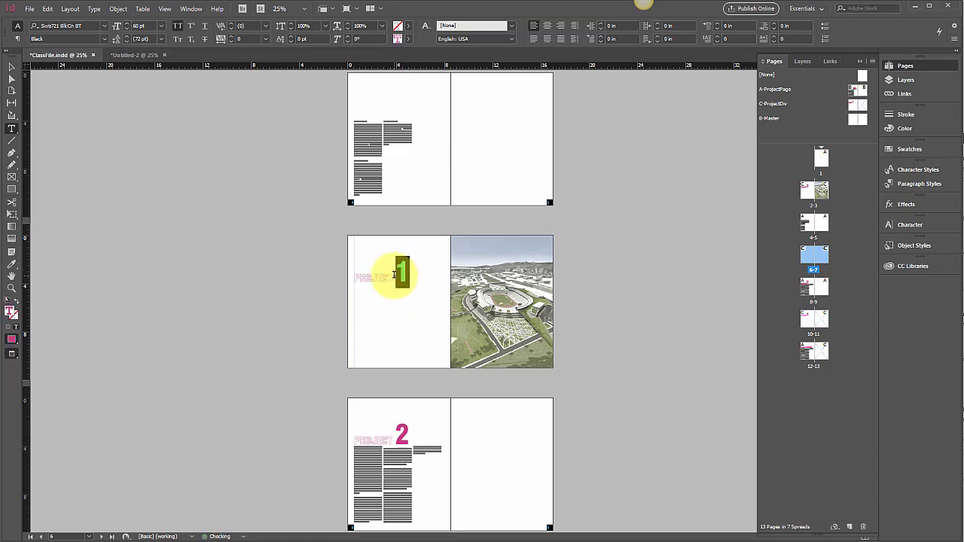
text(2)
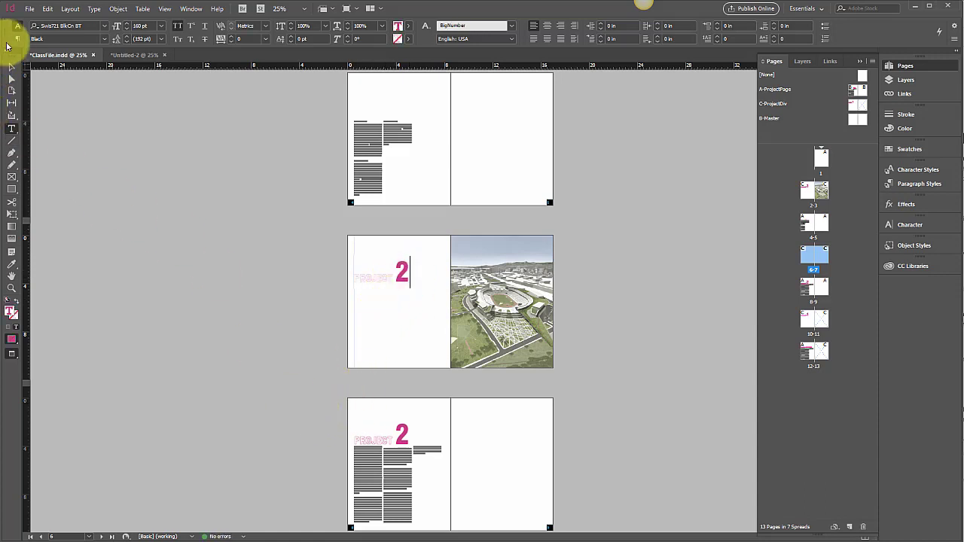
Delete the Project 2 title frame above the text columns on page 8
click(12, 66)
click(397, 436)
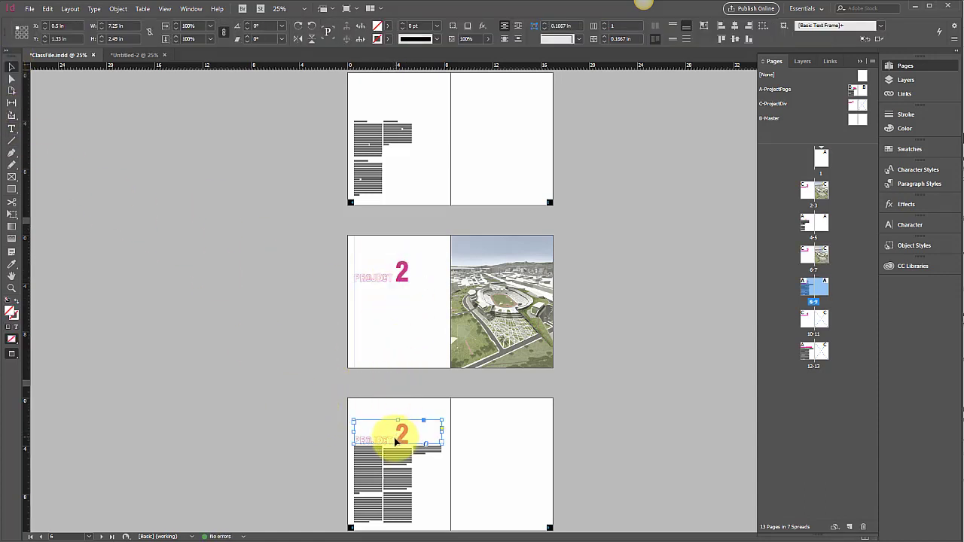
key(Delete)
Replace the image in the full-page frame on page 7 with aerial.png from the images folder
click(499, 338)
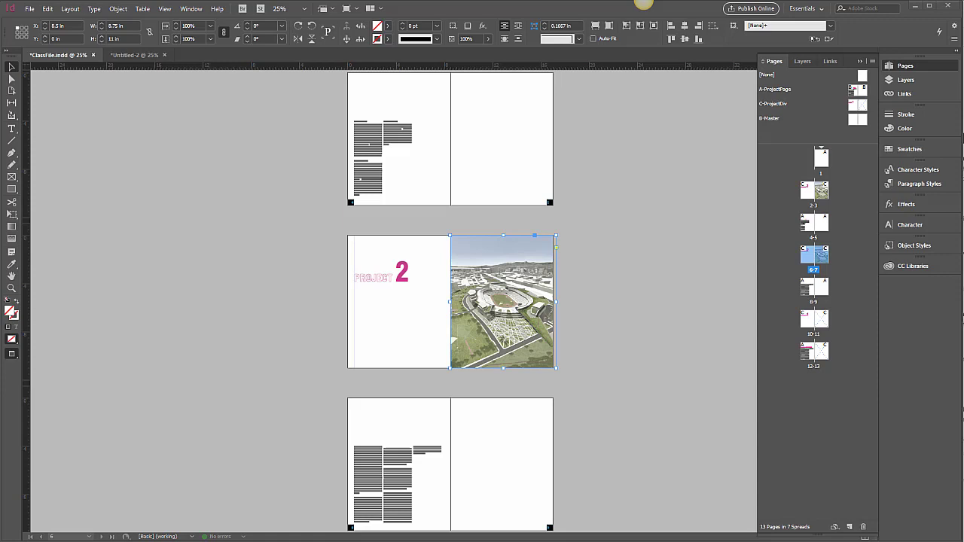
key(alt+Tab)
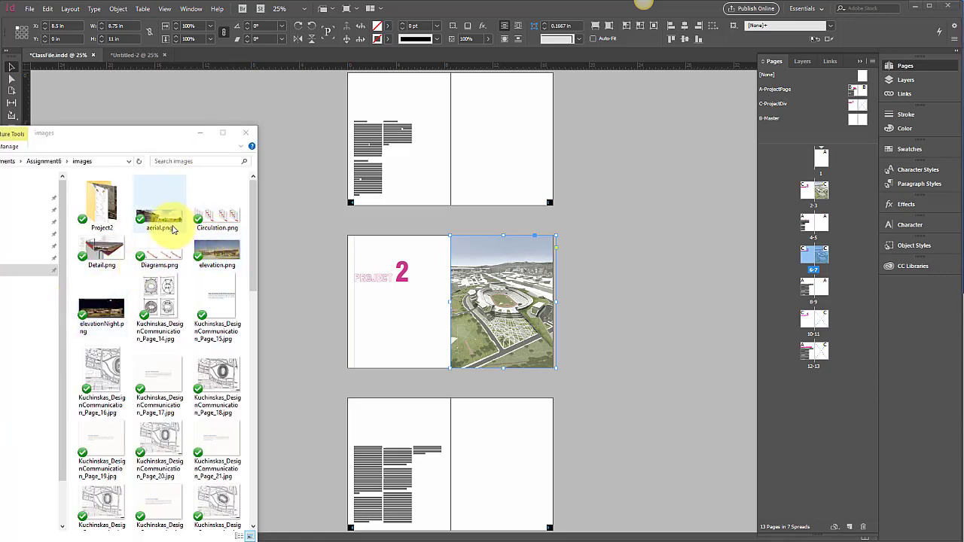
drag(163, 227, 494, 299)
Enlarge the placed image inside its frame to about 41.7 in wide and 11.2 in high, covering page 7's full height
click(509, 270)
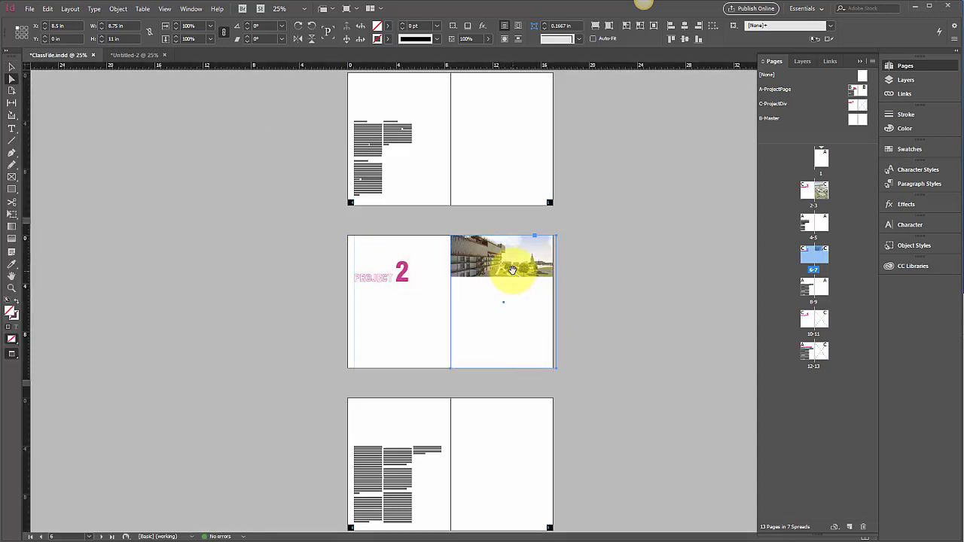
drag(512, 269, 541, 293)
drag(623, 289, 669, 370)
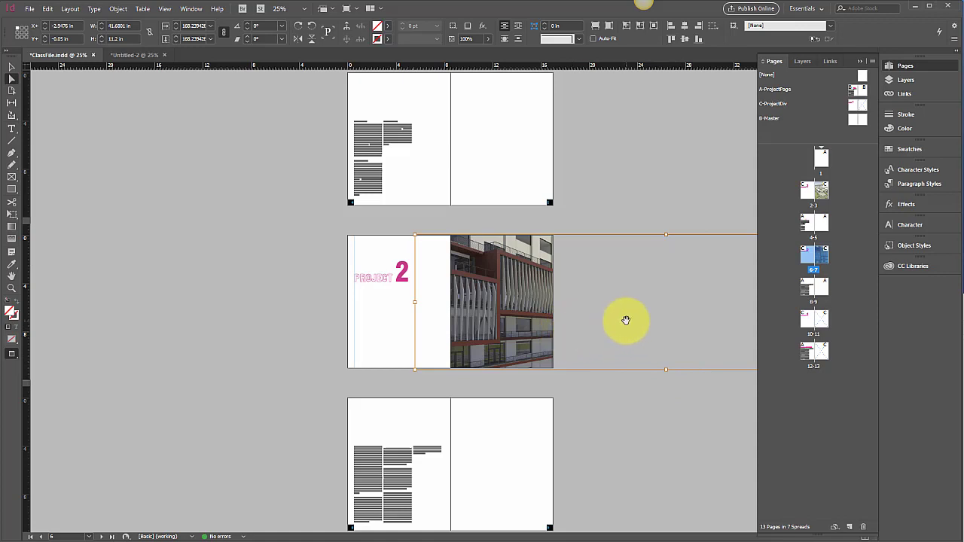
Shift the image left inside its frame to about X -15.37 in, framing the building's end and the tree, and deselect it
key(shift+Left)
key(shift+Left)
key(shift+Left)
key(shift+Left)
key(shift+Left)
key(shift+Left)
key(shift+Left)
key(shift+Left)
key(shift+Left)
key(shift+Left)
key(shift+Left)
key(shift+Left)
key(shift+Left)
key(shift+Left)
key(shift+Left)
key(shift+Left)
key(shift+Left)
key(shift+Left)
key(shift+Left)
key(shift+Left)
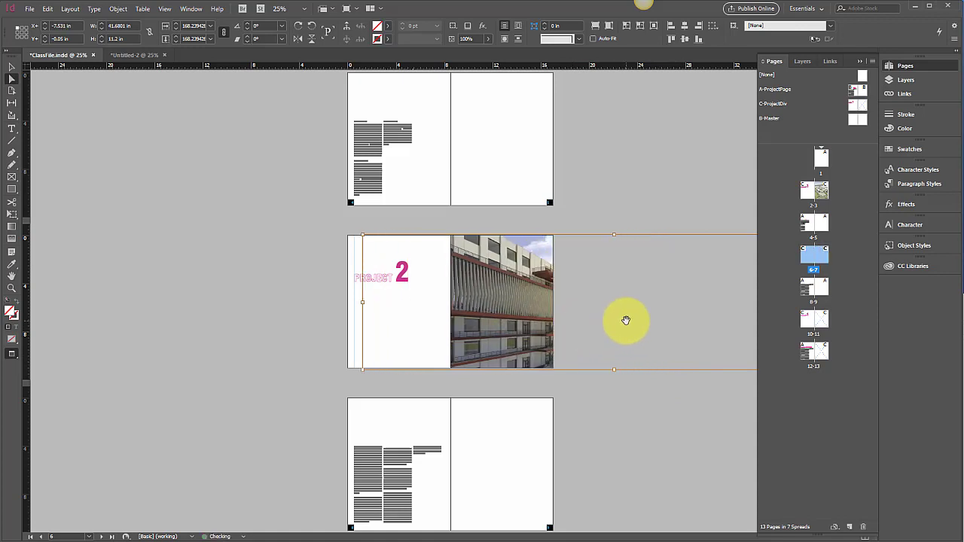
key(shift+Left)
key(shift+Left)
key(shift+Left)
key(shift+Left)
key(shift+Left)
key(shift+Left)
key(shift+Left)
key(shift+Left)
key(shift+Left)
key(shift+Left)
key(shift+Left)
key(shift+Left)
key(shift+Left)
key(shift+Left)
key(shift+Left)
key(shift+Left)
key(shift+Left)
key(shift+Left)
key(shift+Left)
key(shift+Left)
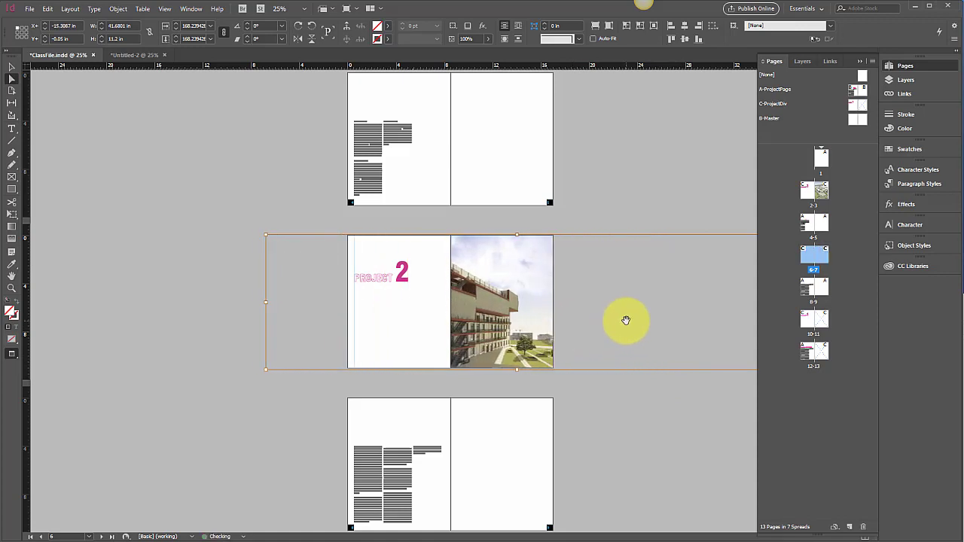
key(shift+Left)
key(shift+Left)
key(shift+Left)
key(shift+Left)
key(shift+Left)
key(shift+Left)
key(shift+Left)
key(shift+Left)
key(Right)
key(Right)
key(Right)
key(Right)
key(Right)
key(Right)
key(Right)
key(Right)
key(Right)
key(Right)
key(Right)
key(Right)
key(Right)
key(Right)
key(Right)
key(Right)
key(Right)
key(Right)
key(Right)
key(Right)
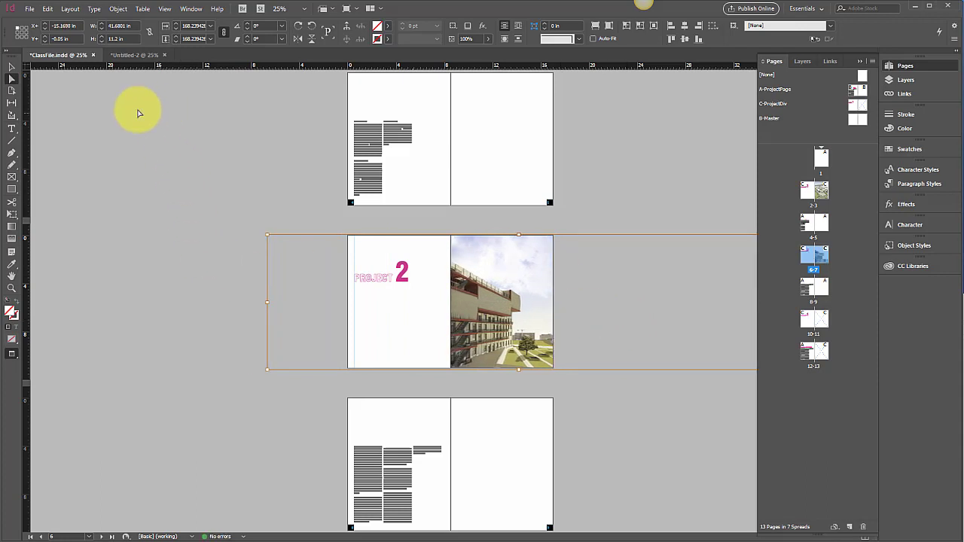
click(135, 200)
Review the Project 1 and Project 2 divider spreads and the text spreads that follow them
scroll(142, 202, up, 2)
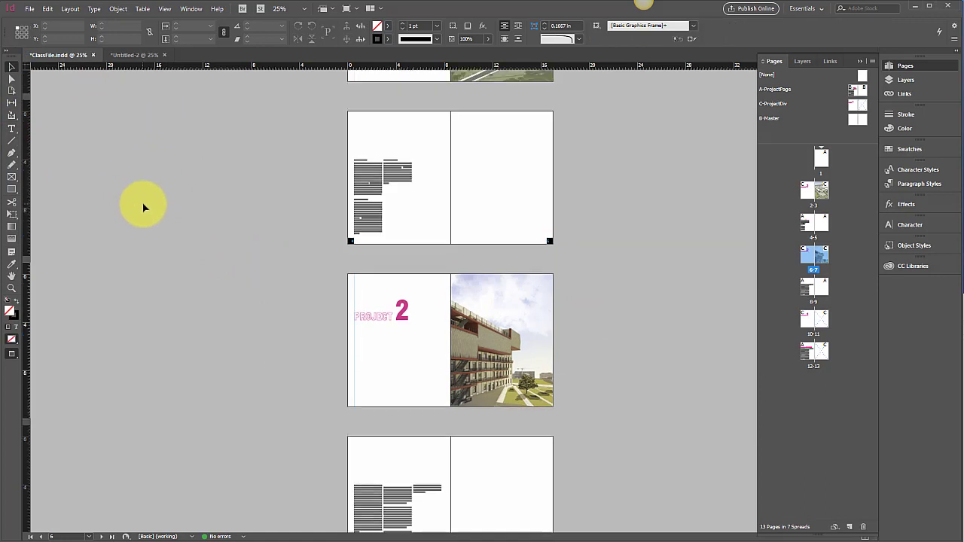
scroll(610, 297, up, 7)
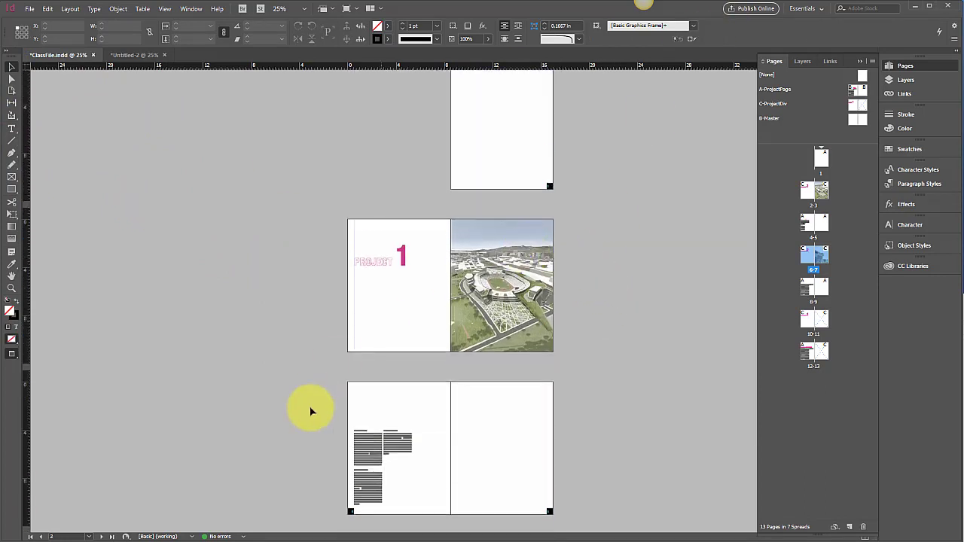
scroll(482, 307, down, 5)
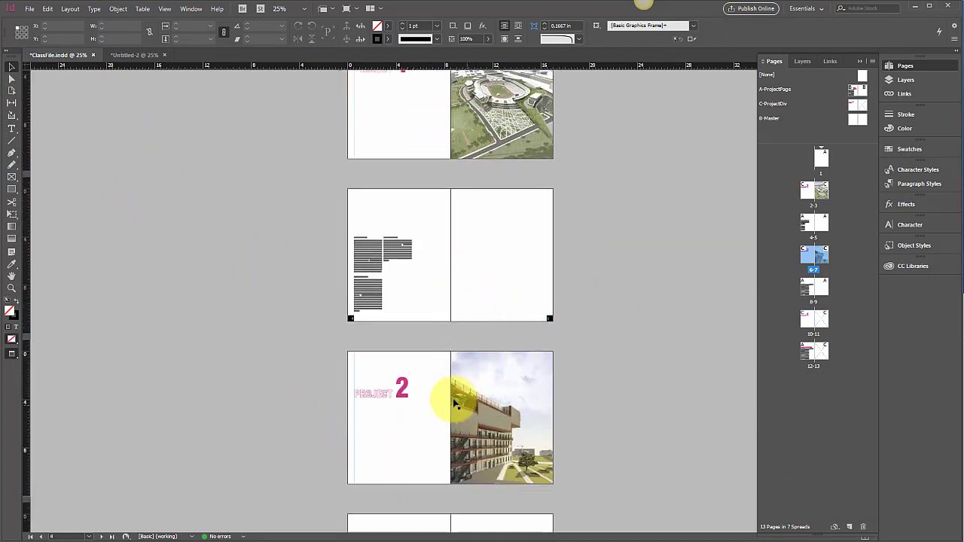
scroll(469, 398, down, 8)
scroll(469, 398, up, 6)
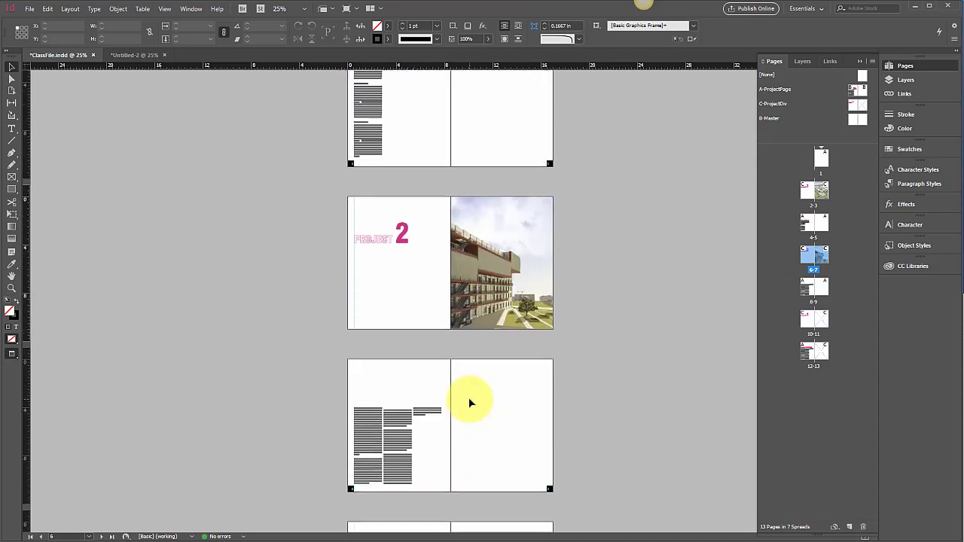
scroll(492, 339, up, 5)
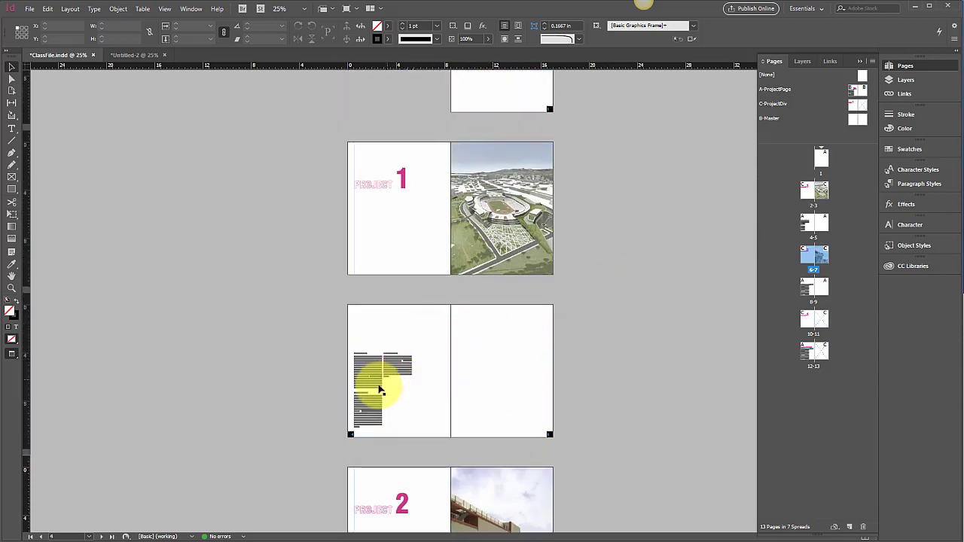
click(48, 8)
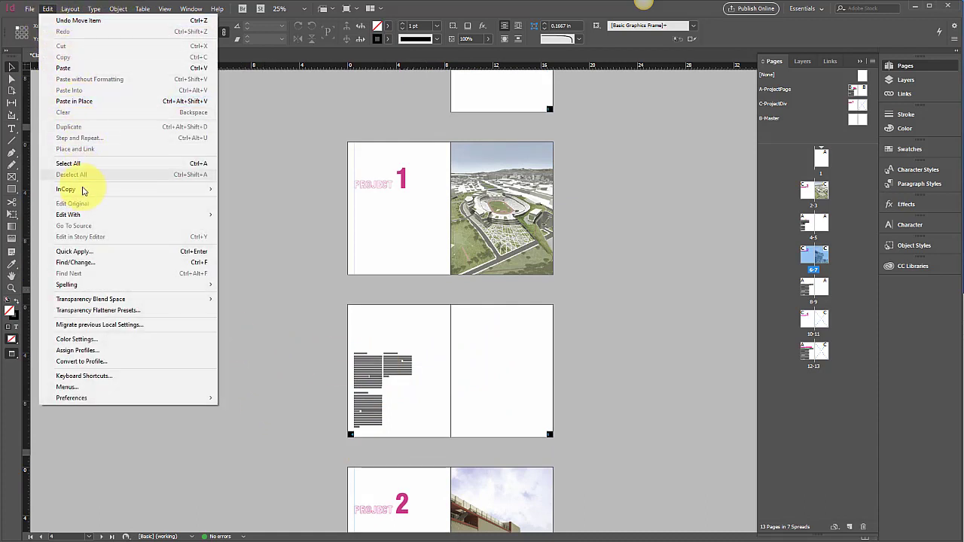
click(268, 177)
click(29, 8)
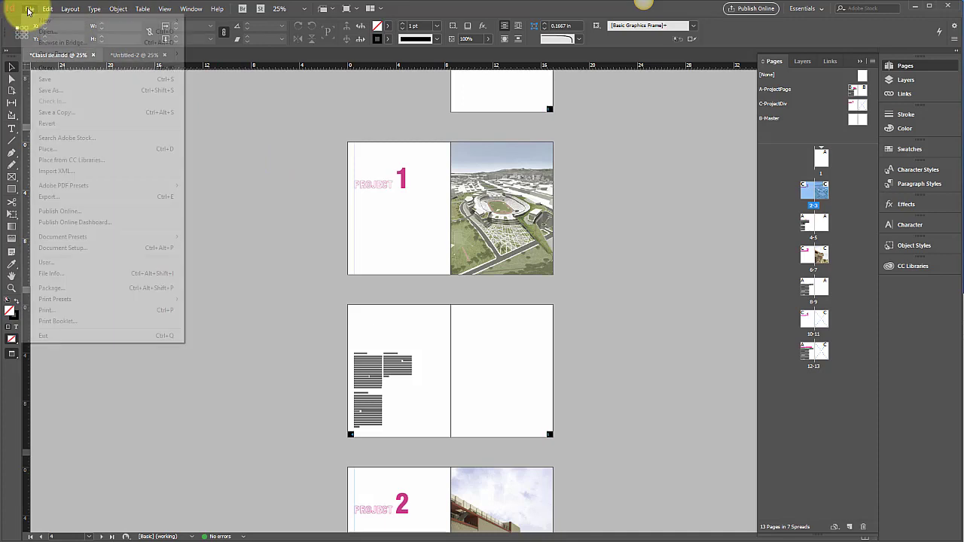
click(511, 183)
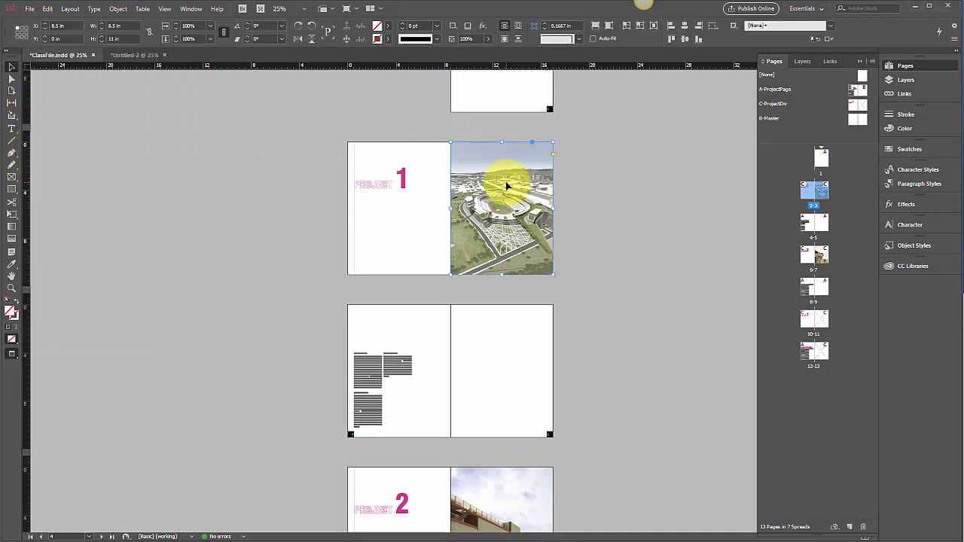
Inspect the C-ProjectDiv master spread, and compare it with the divider spreads at pages 2-3 and 6-7
double_click(862, 107)
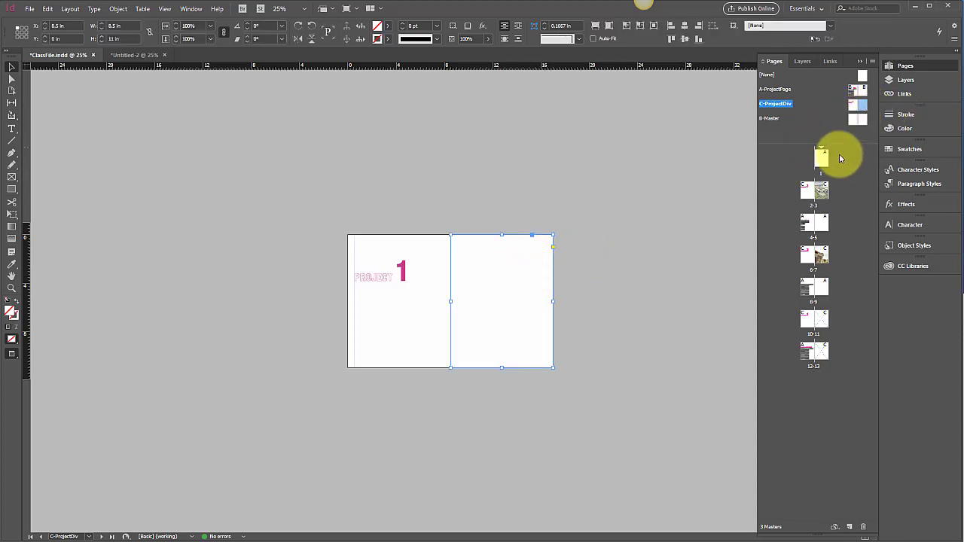
double_click(826, 197)
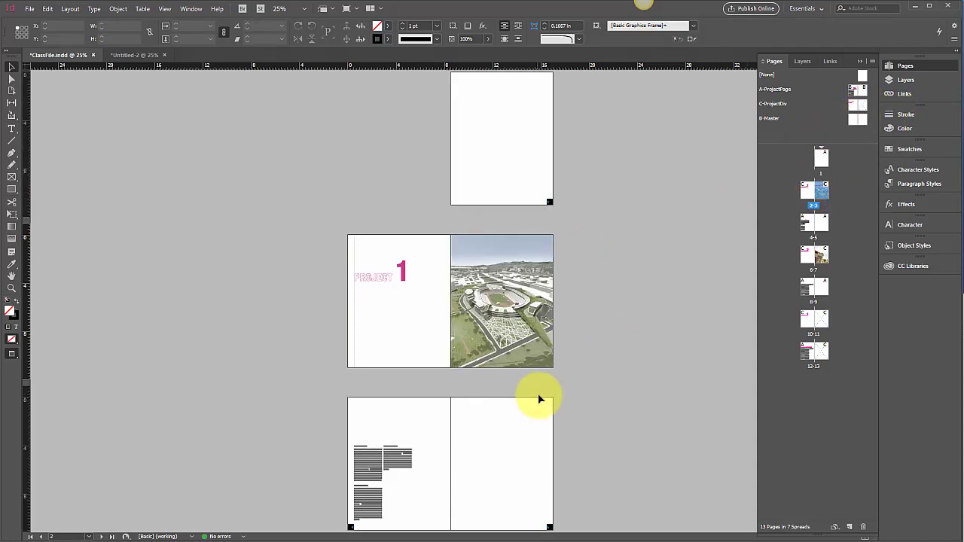
scroll(596, 354, down, 3)
scroll(595, 353, down, 2)
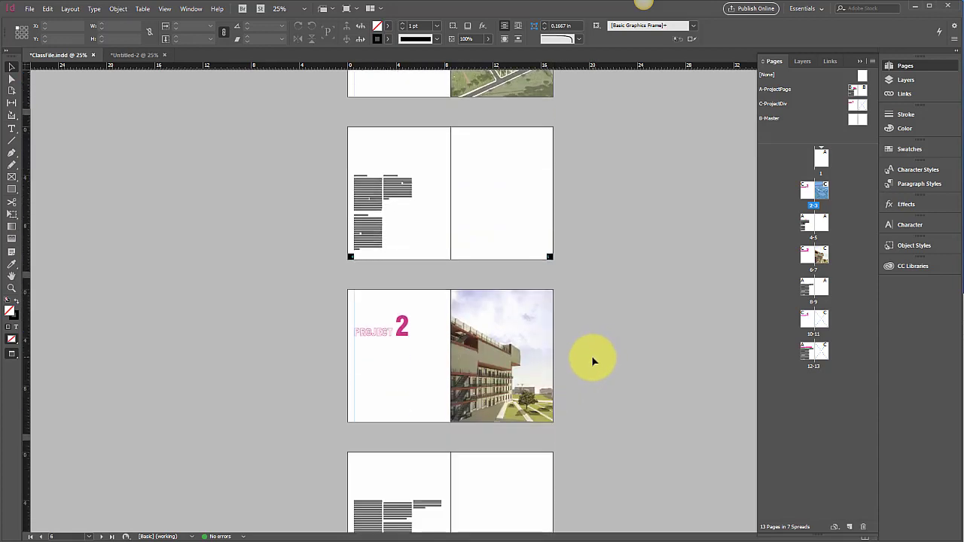